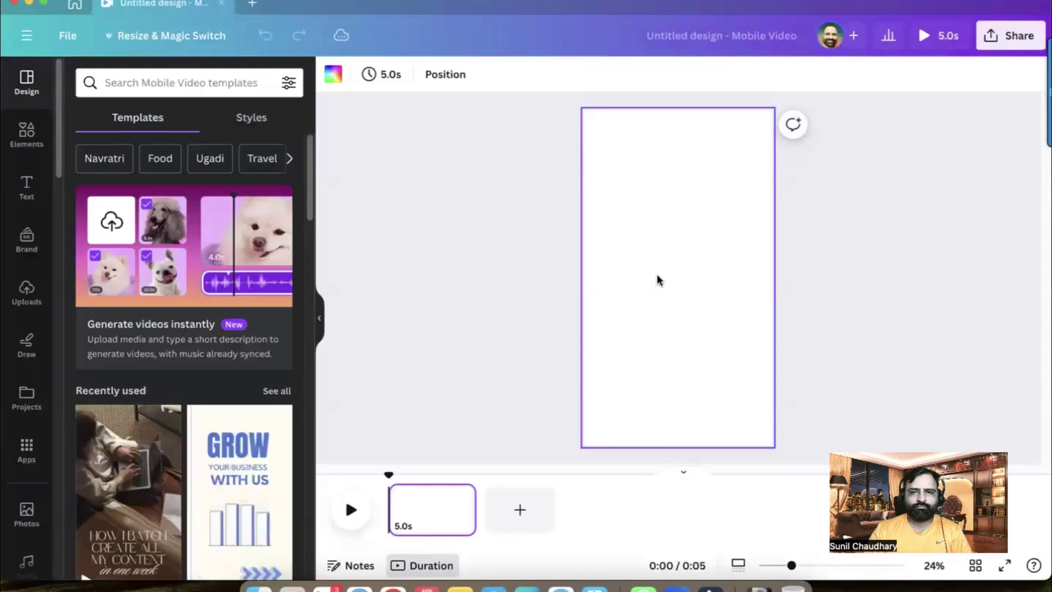
- Add a hanging gold lanterns graphic from an "eid" elements search, shrink it and place it in the page's upper-left corner
click(16, 137)
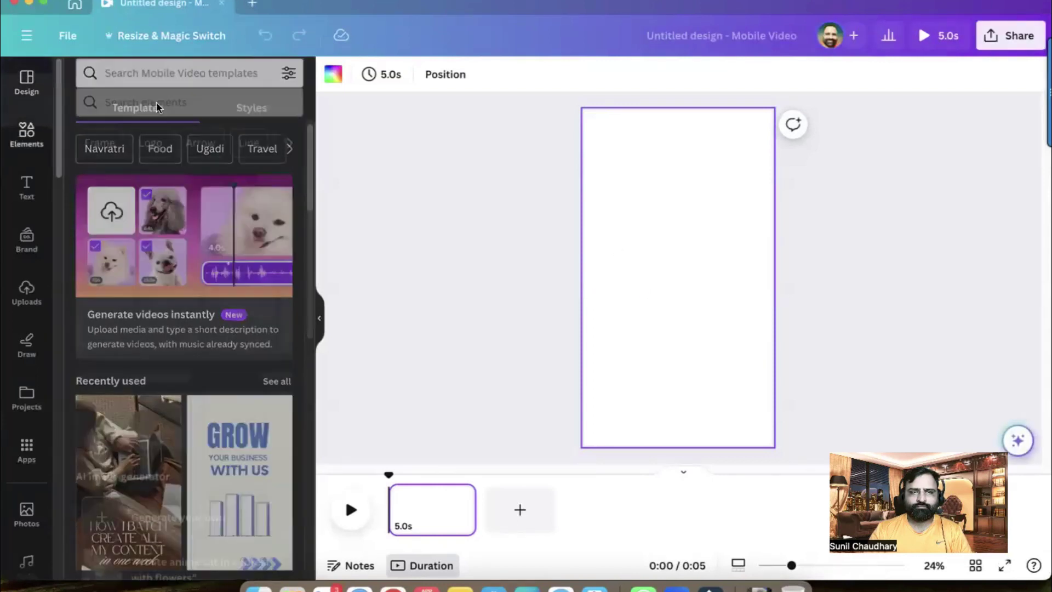
click(148, 83)
text(eid)
key(Return)
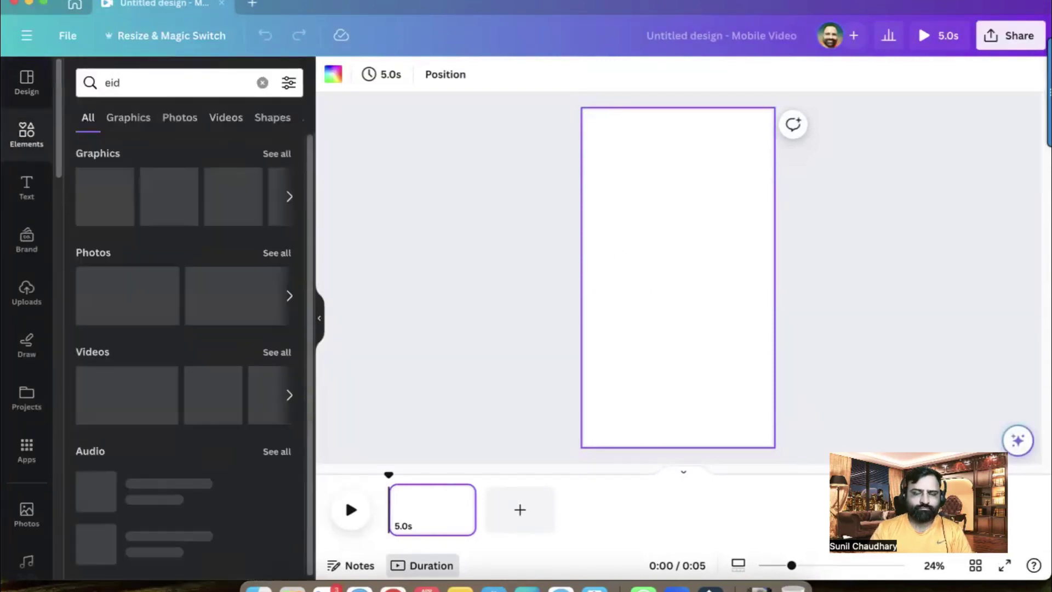
click(105, 195)
drag(710, 257, 662, 249)
drag(719, 407, 608, 203)
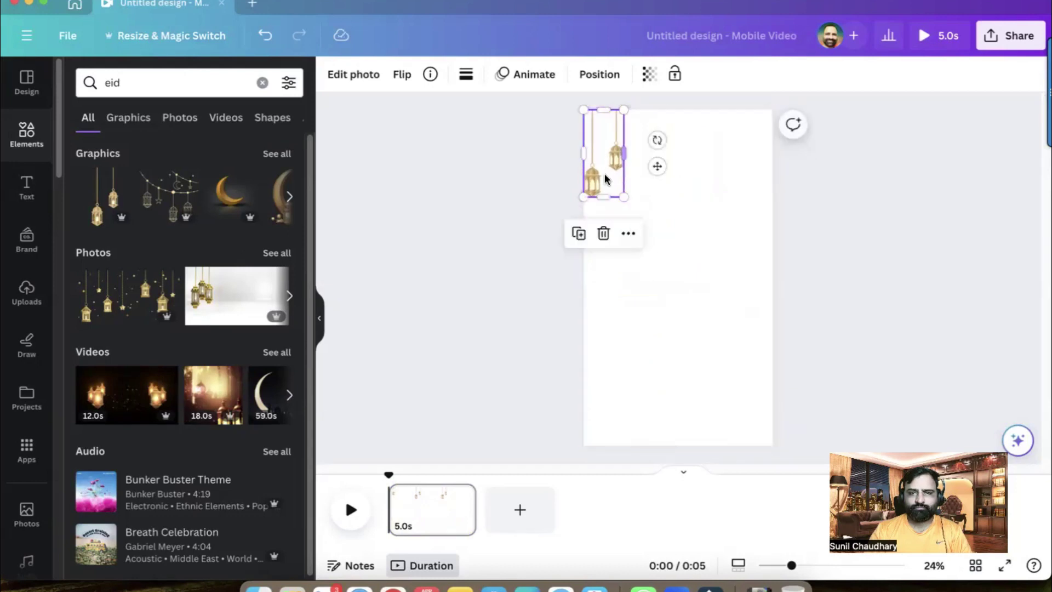
- Apply the Pan photo animation to the lanterns graphic
click(526, 79)
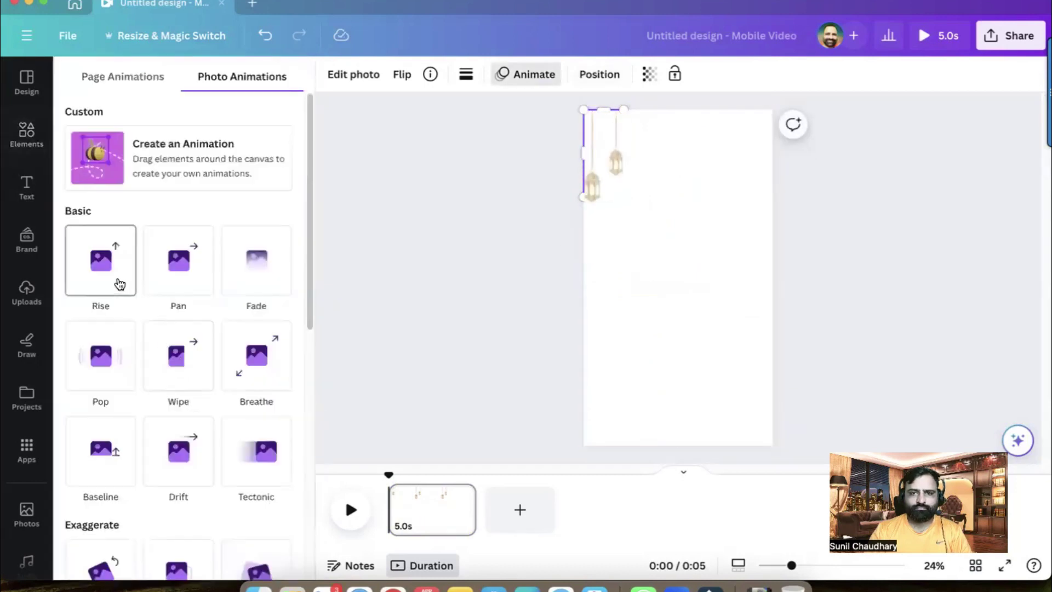
click(188, 280)
click(285, 279)
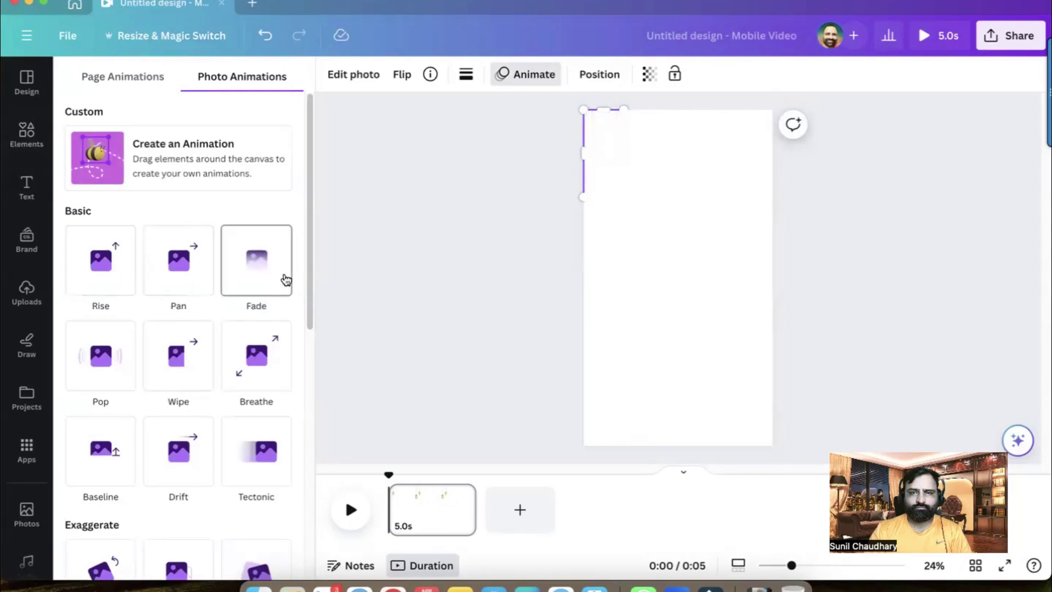
click(190, 280)
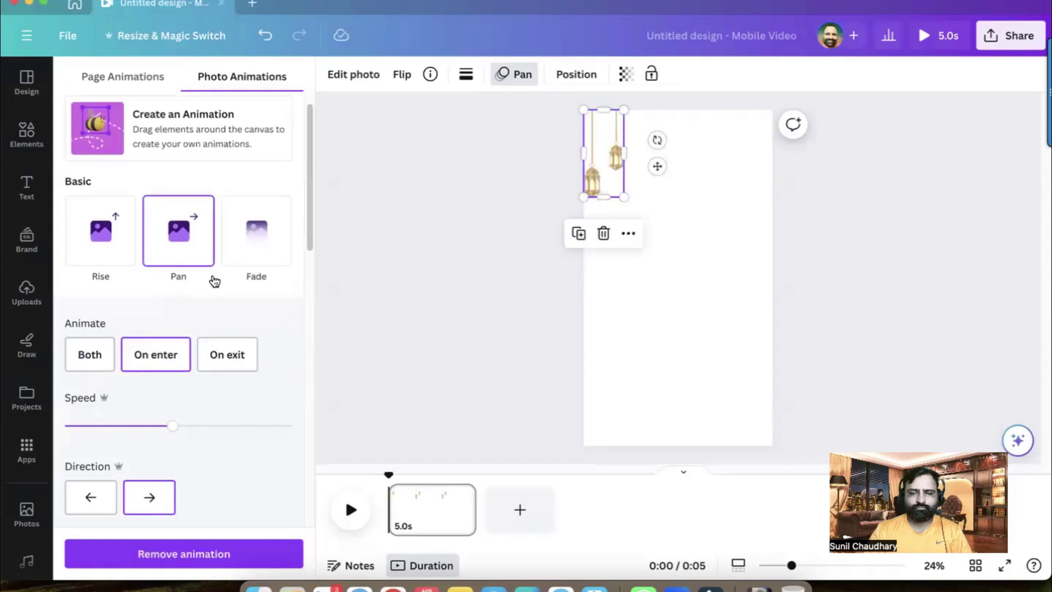
- Duplicate the lanterns into the page's upper-right corner, flip the copy horizontally and set its Pan direction to leftward
alt+drag(600, 164, 742, 152)
click(405, 79)
click(418, 108)
click(93, 500)
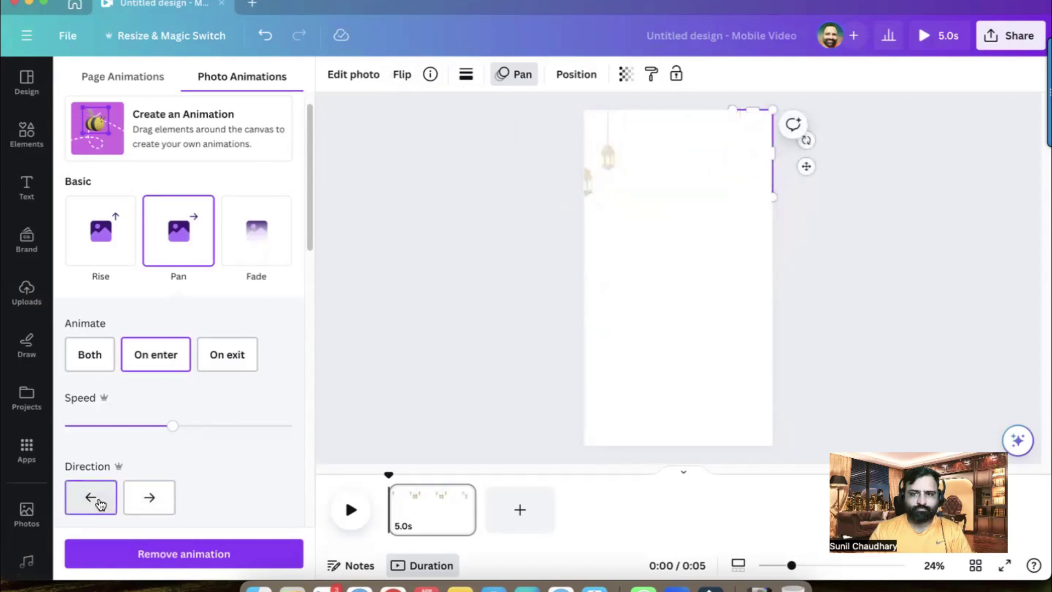
click(675, 311)
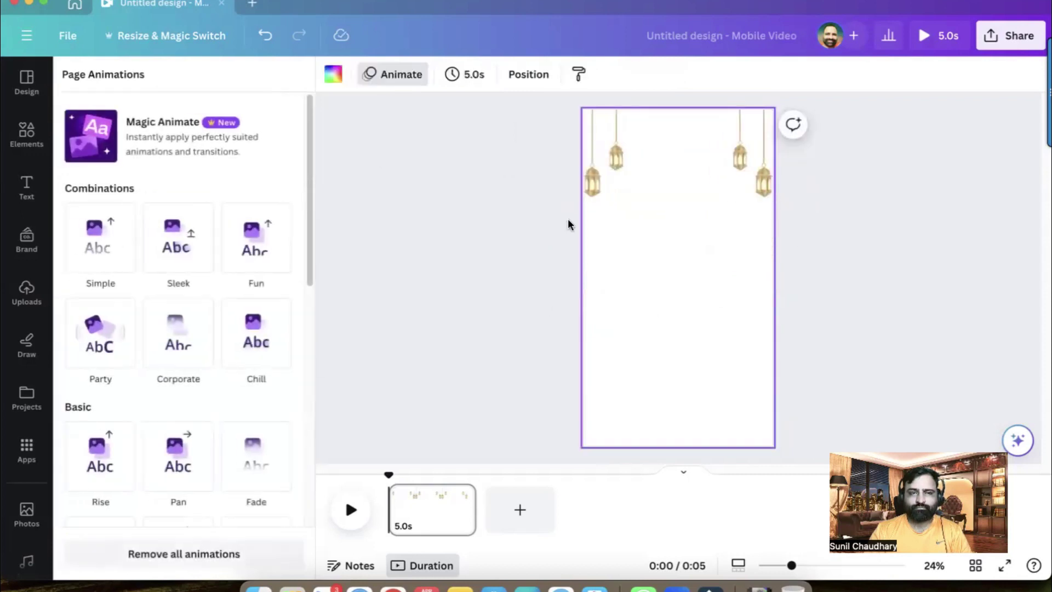
- Search the elements library for "eid" again
click(26, 133)
click(141, 83)
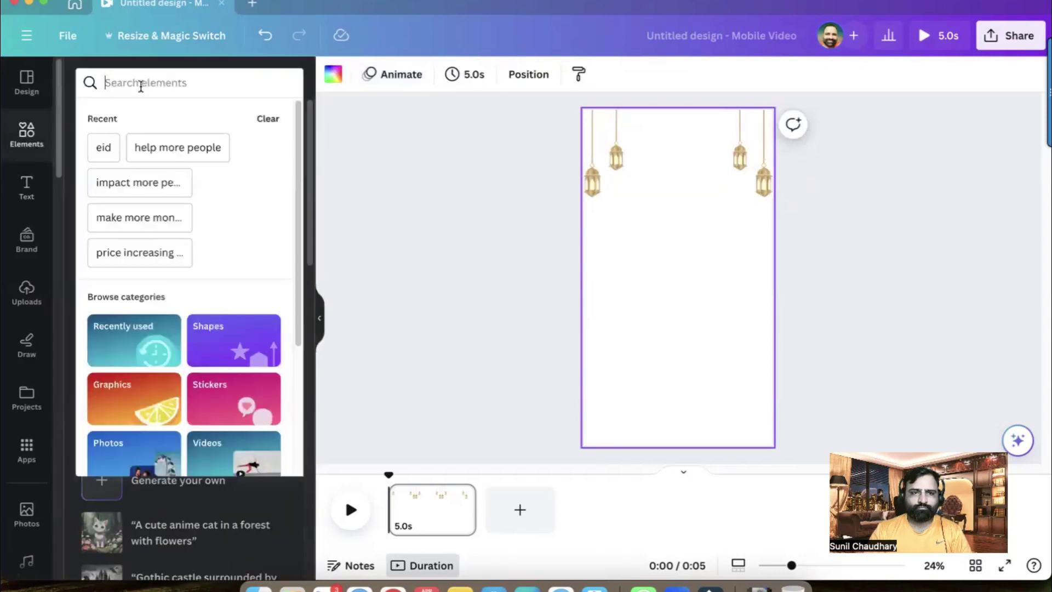
text(edi)
key(Return)
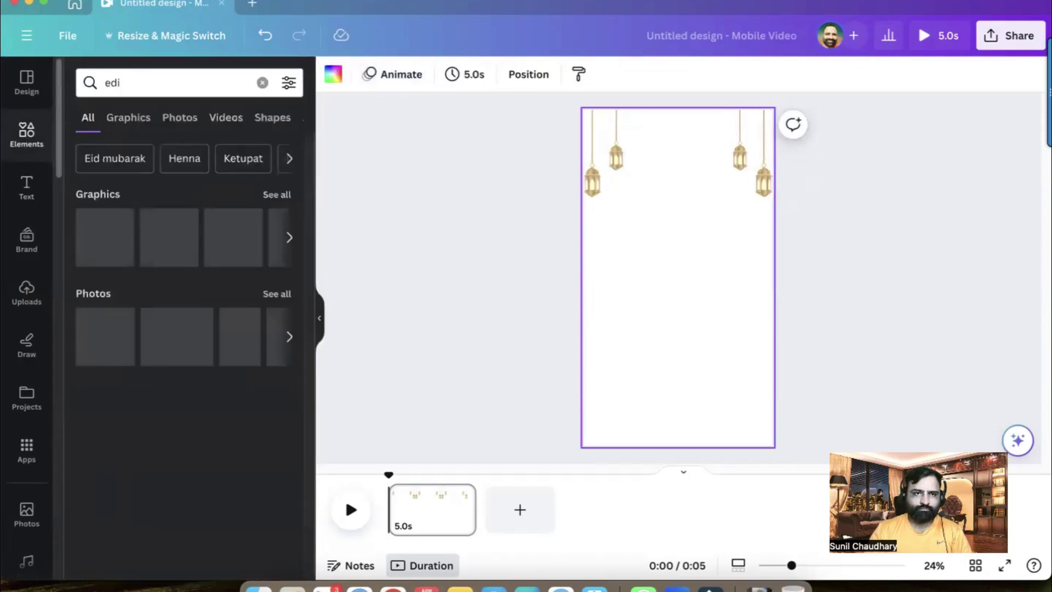
double_click(141, 84)
text(eid)
key(Return)
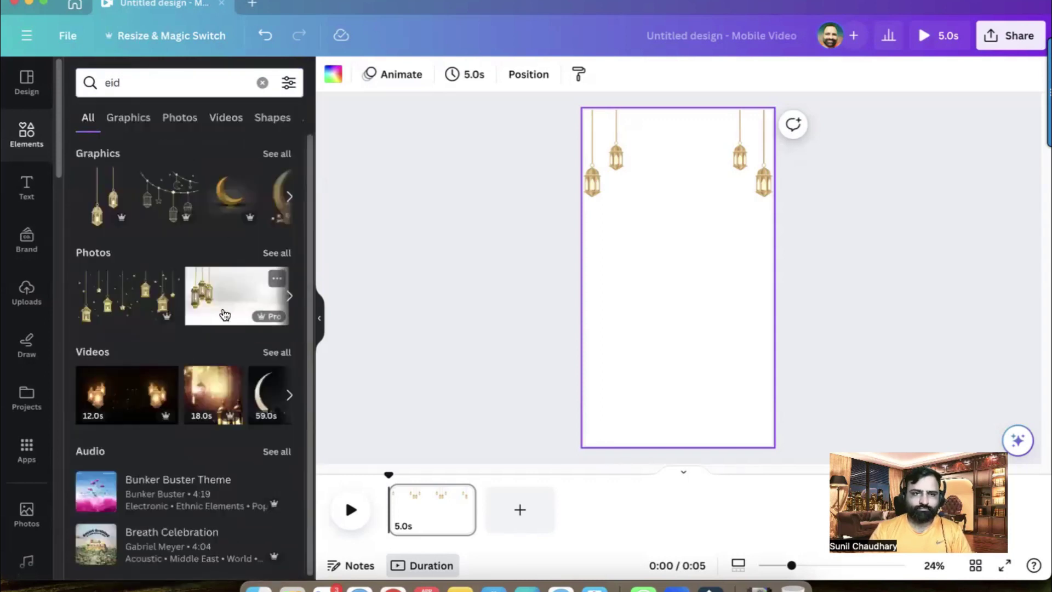
- Add the gold "Eid Mubarak" lettering graphic, shrink it and centre it just below the lanterns
click(129, 118)
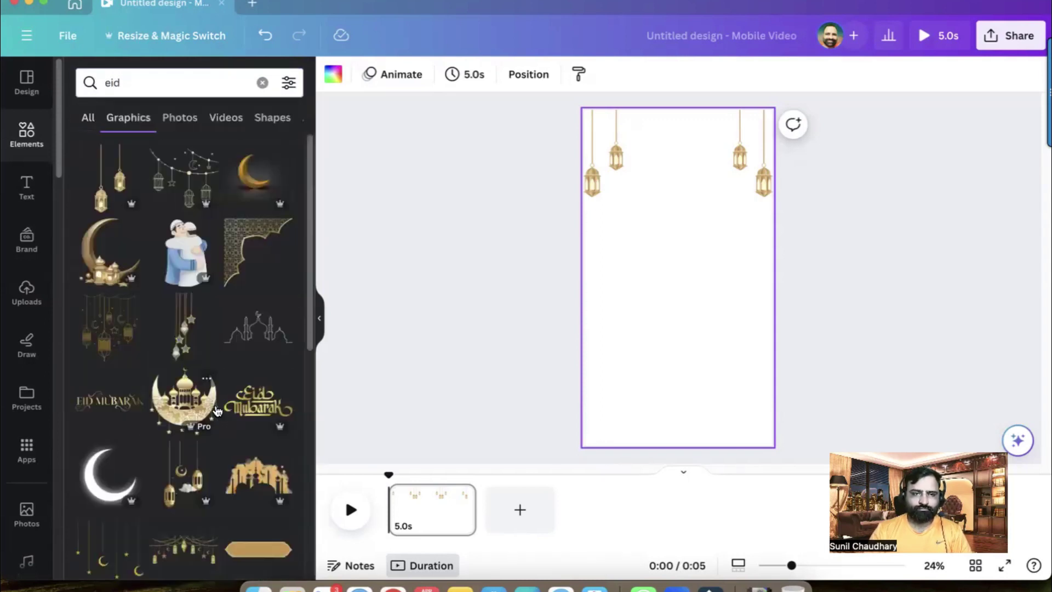
click(253, 405)
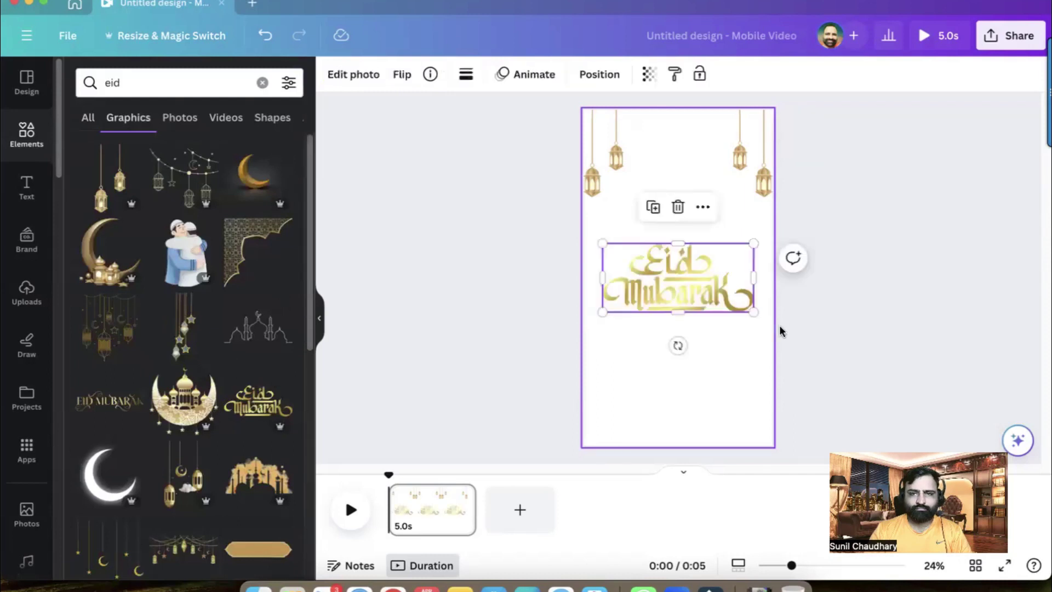
drag(690, 280, 690, 235)
drag(754, 265, 674, 221)
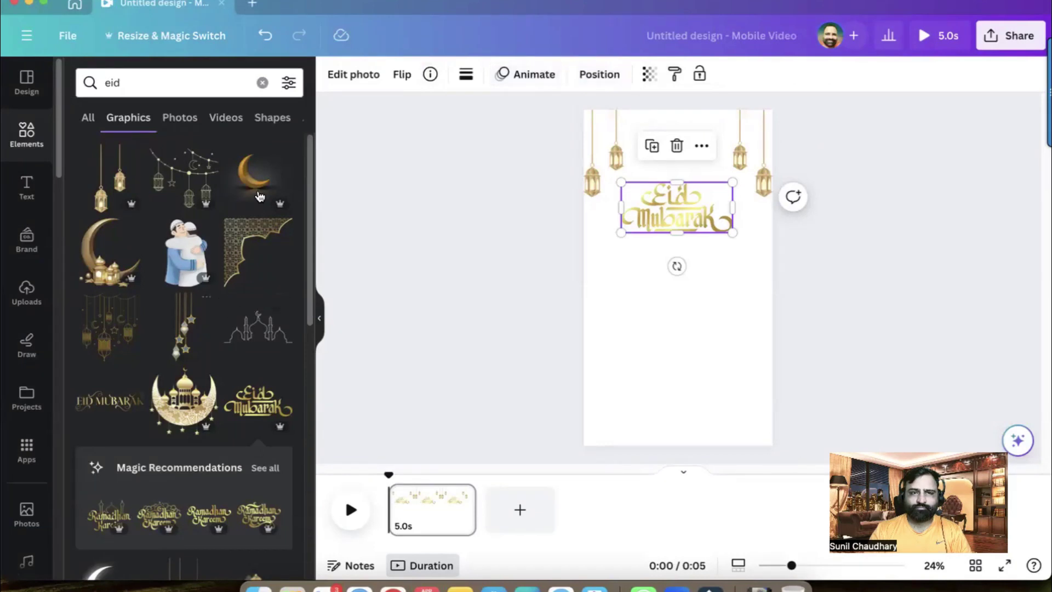
- Apply the Breathe animation to the "Eid Mubarak" graphic and raise its scale to the maximum
click(526, 75)
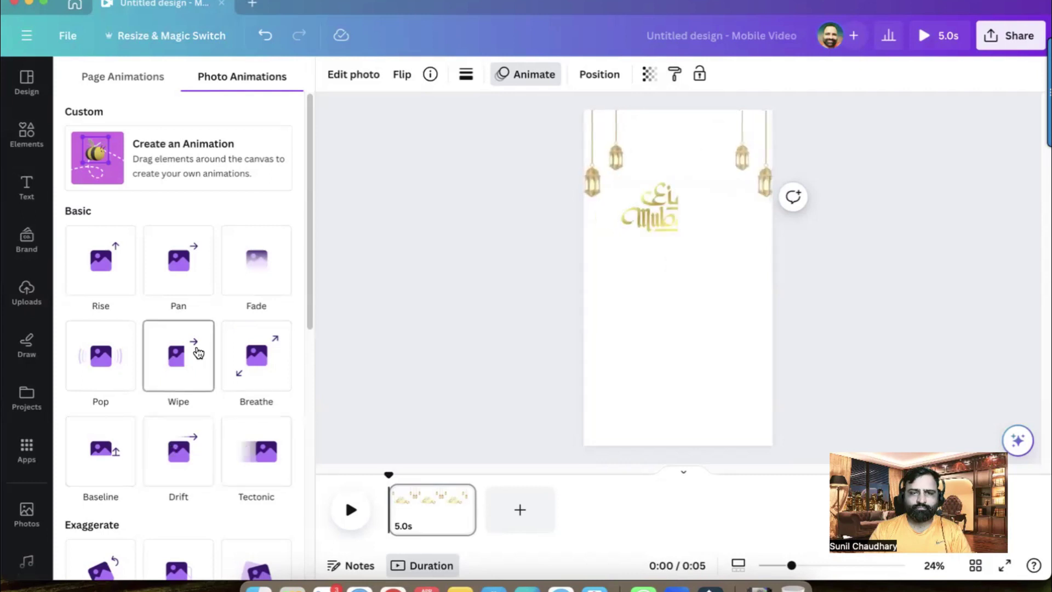
click(268, 367)
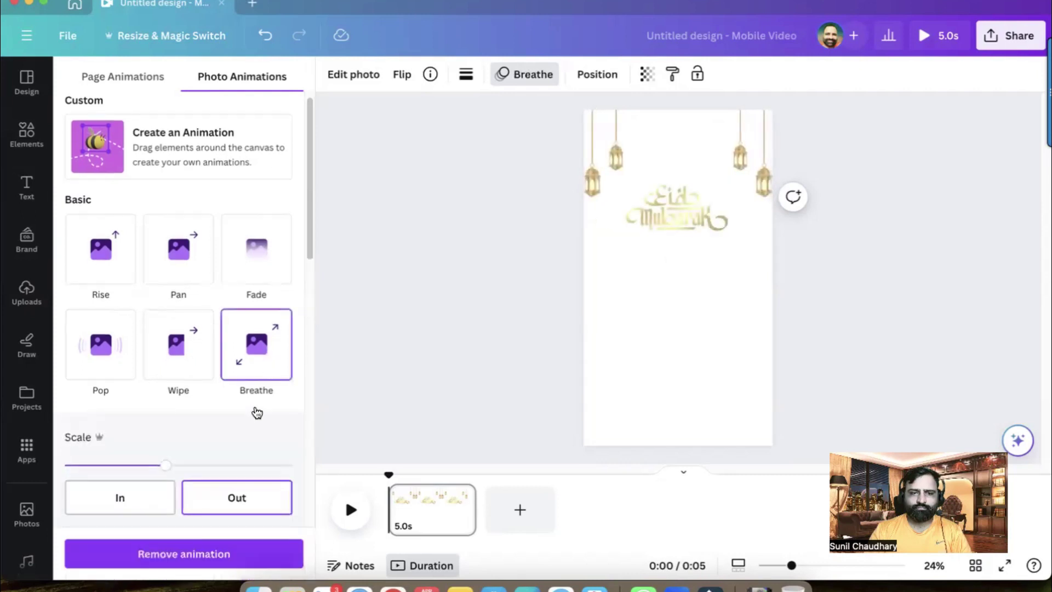
drag(268, 466, 284, 466)
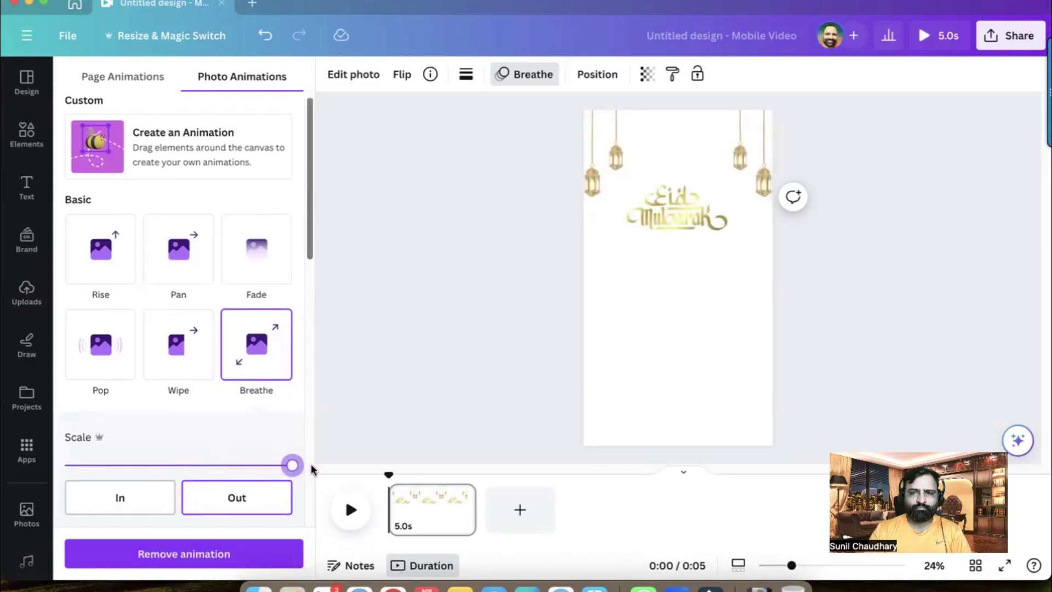
click(678, 362)
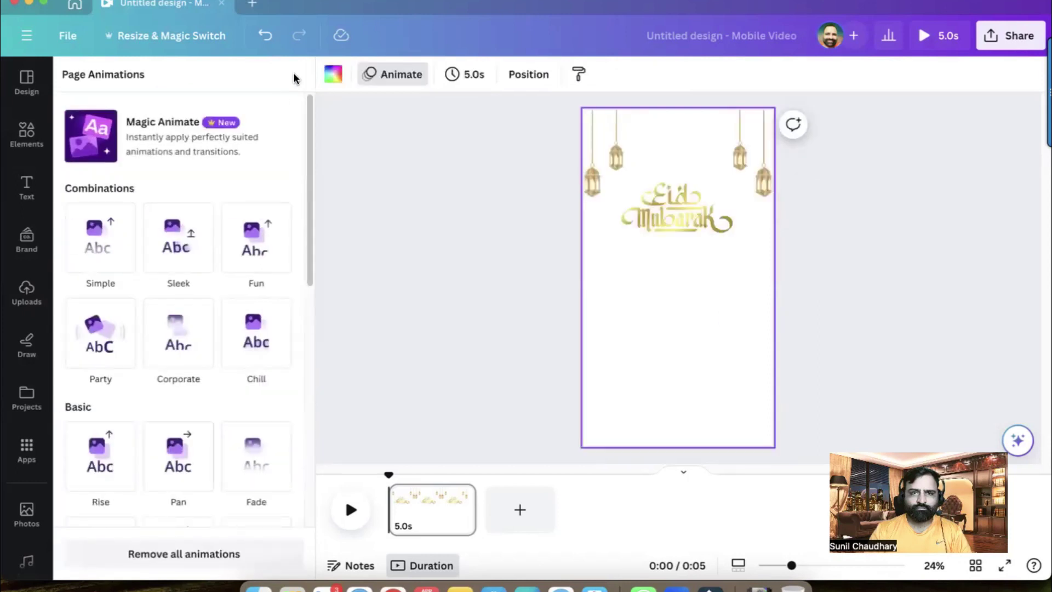
- Search the stock photos for "dark blue gradient"
click(25, 134)
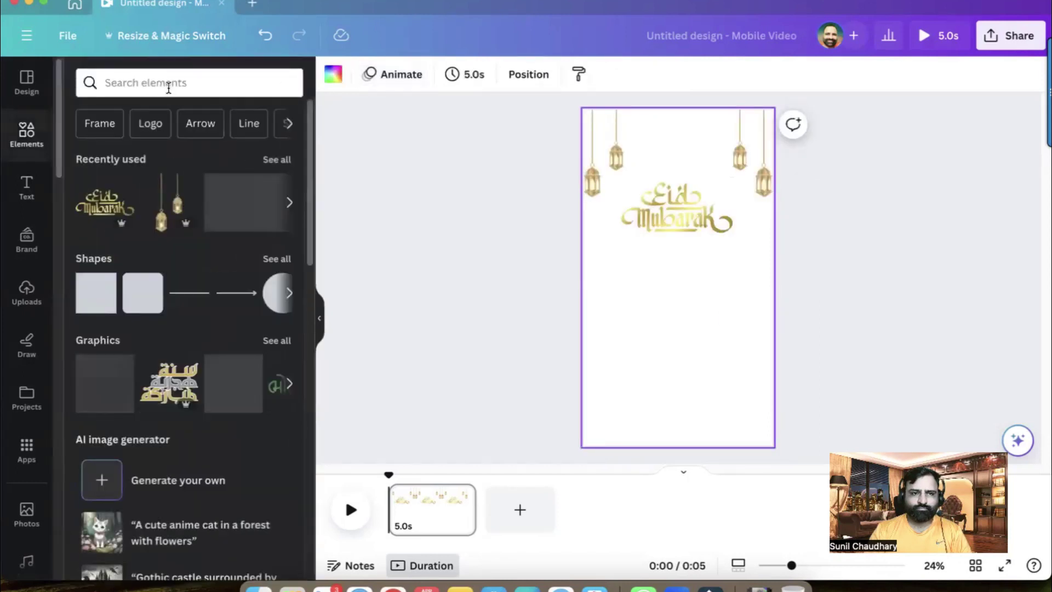
scroll(148, 137, down, 1)
click(143, 79)
text(da)
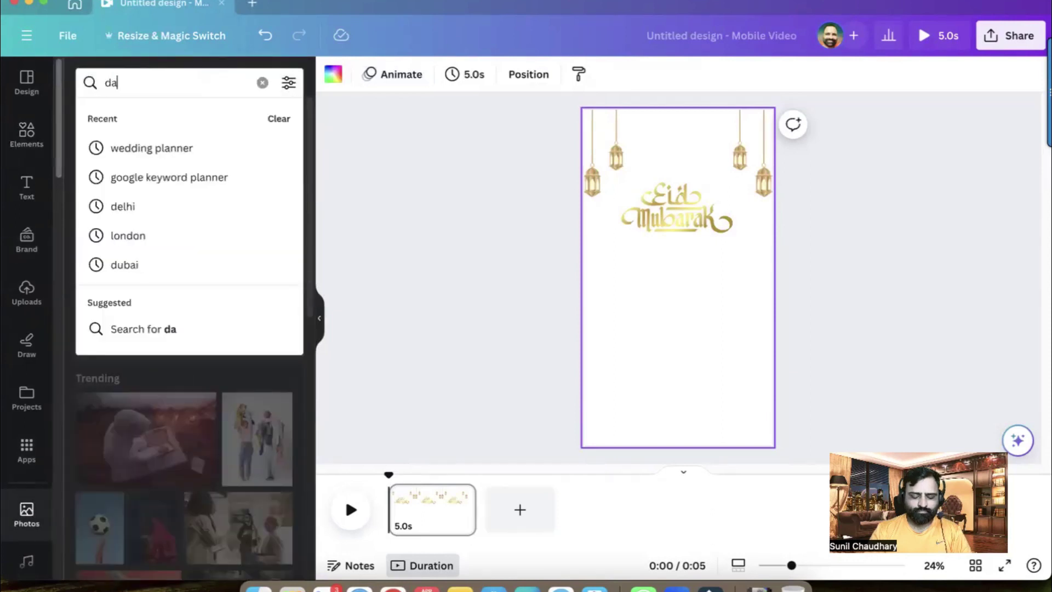
text(rk blue gradient)
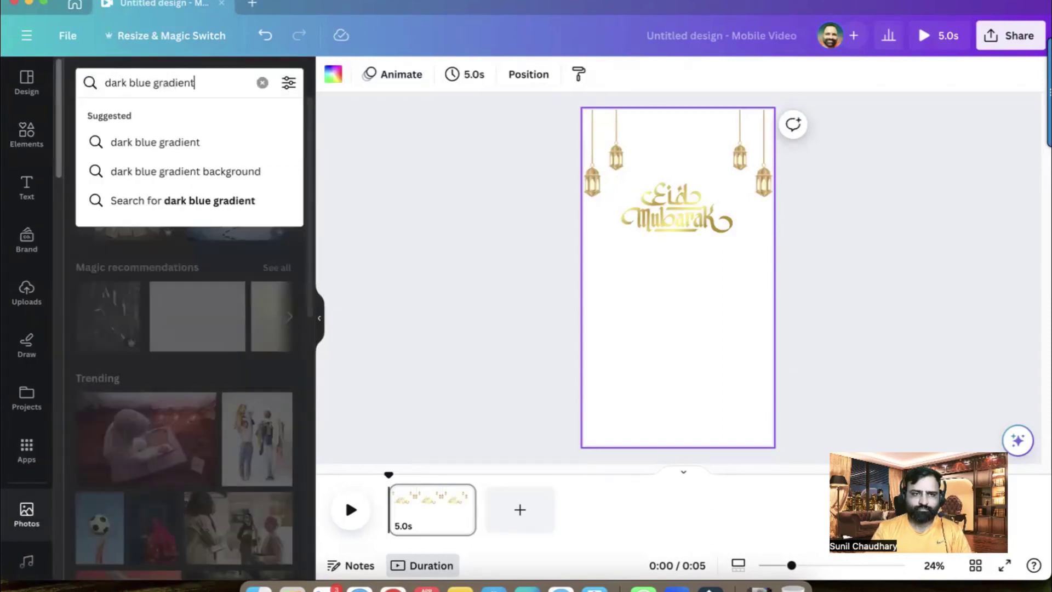
key(Return)
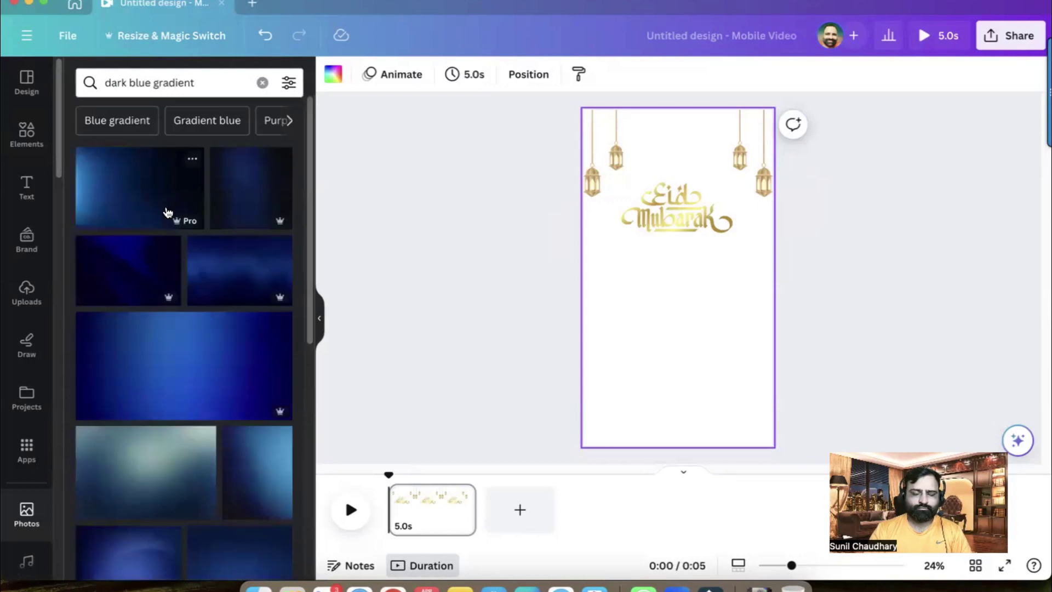
- Add a near-black blue gradient photo from the results and set it as the page background
scroll(208, 351, down, 10)
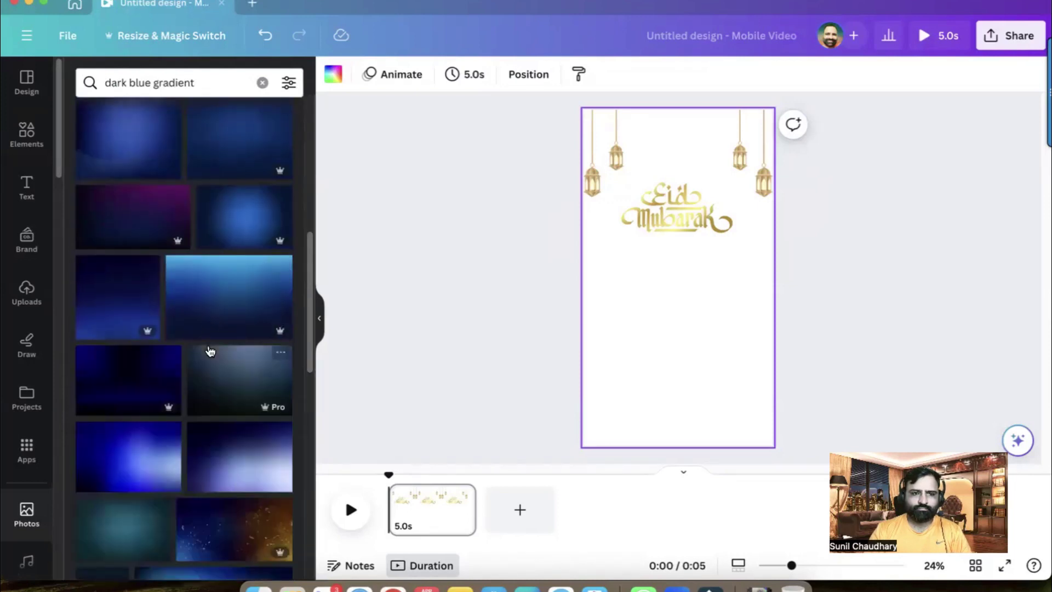
scroll(124, 284, down, 3)
click(125, 284)
right_click(662, 282)
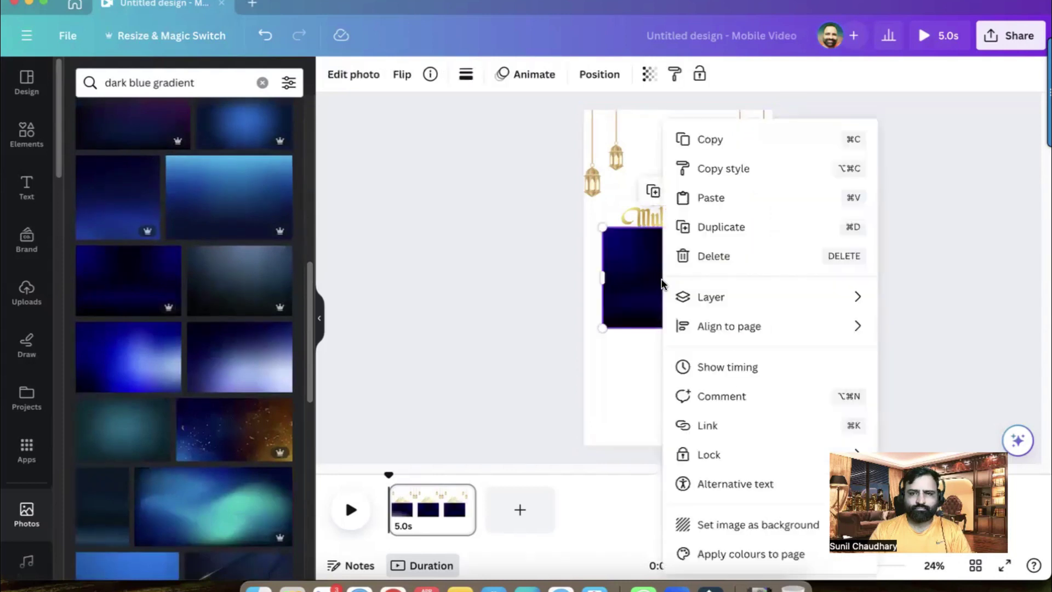
click(755, 525)
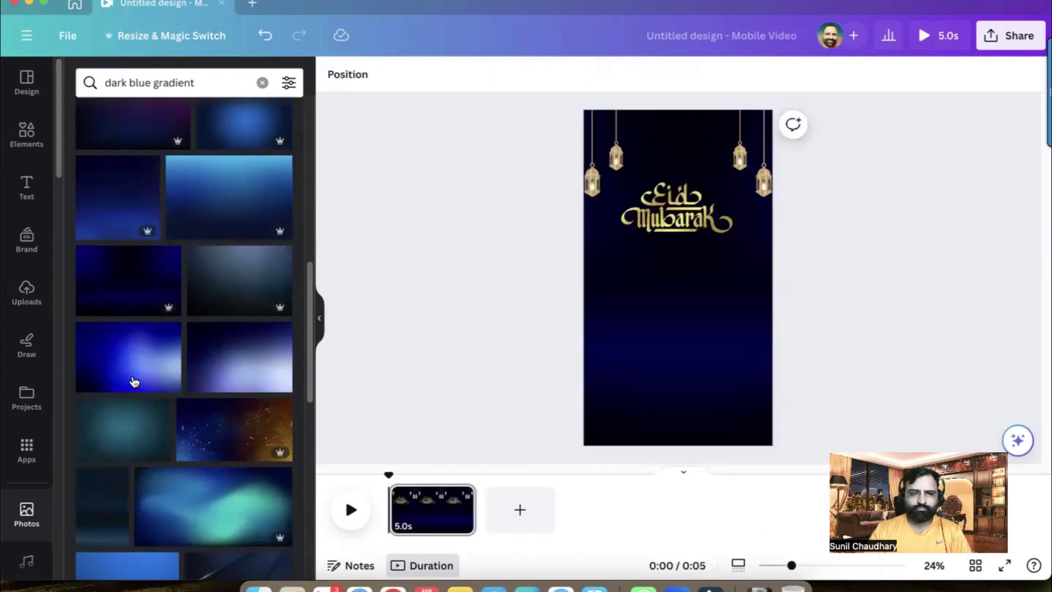
- Search the graphics elements for "round design" and look through the results for a suitable ornament
click(19, 144)
click(134, 83)
text(round)
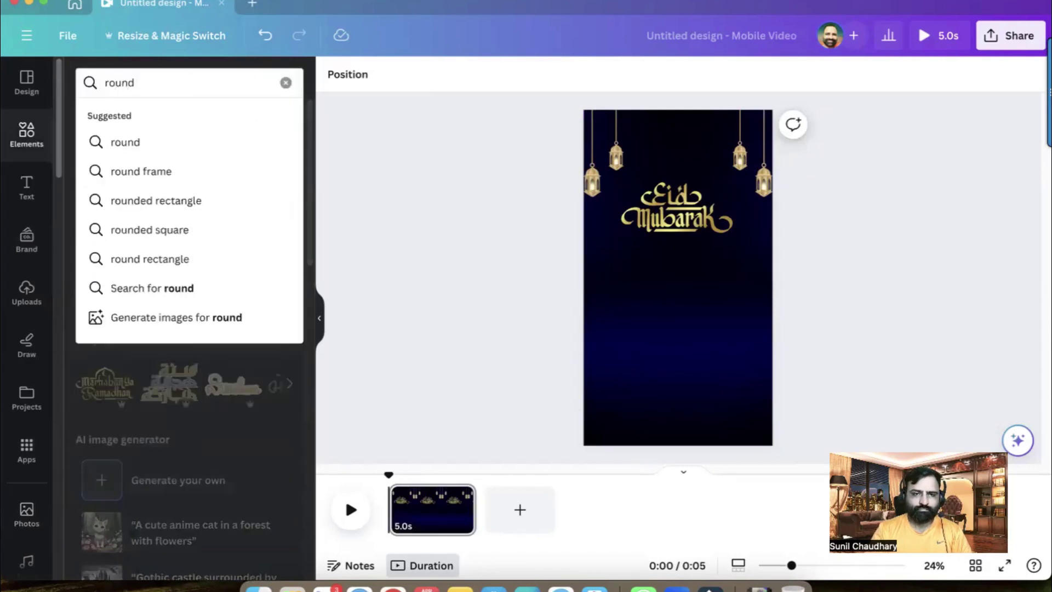
text( design)
key(Return)
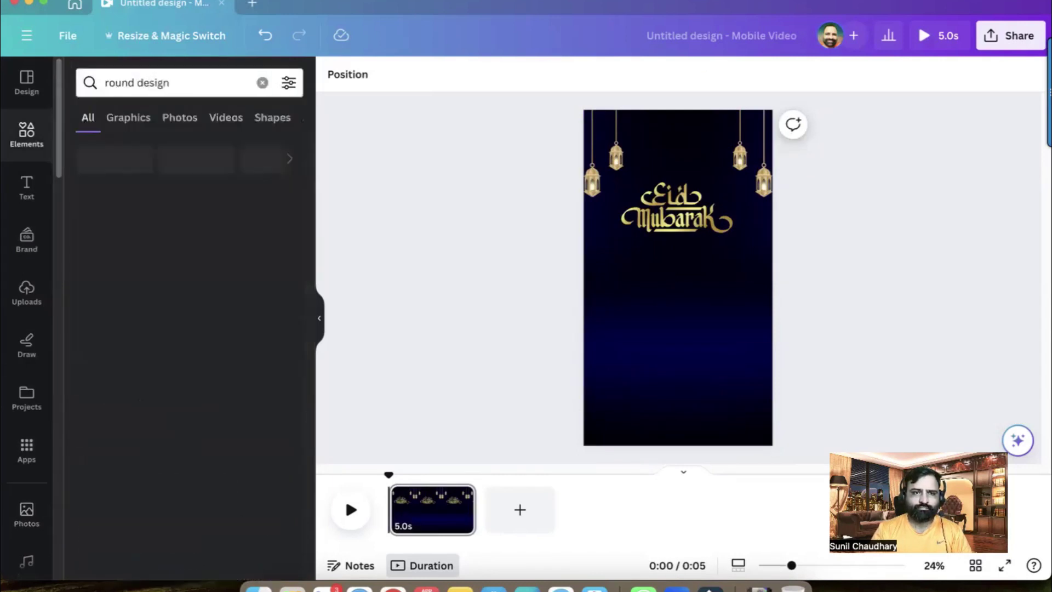
click(140, 118)
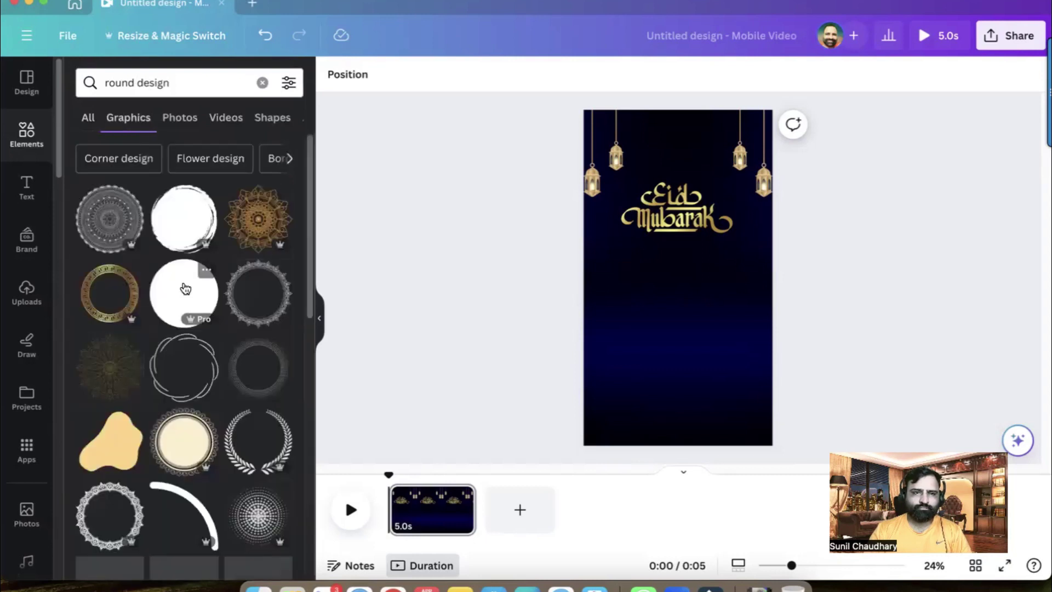
scroll(189, 296, down, 5)
scroll(191, 296, down, 10)
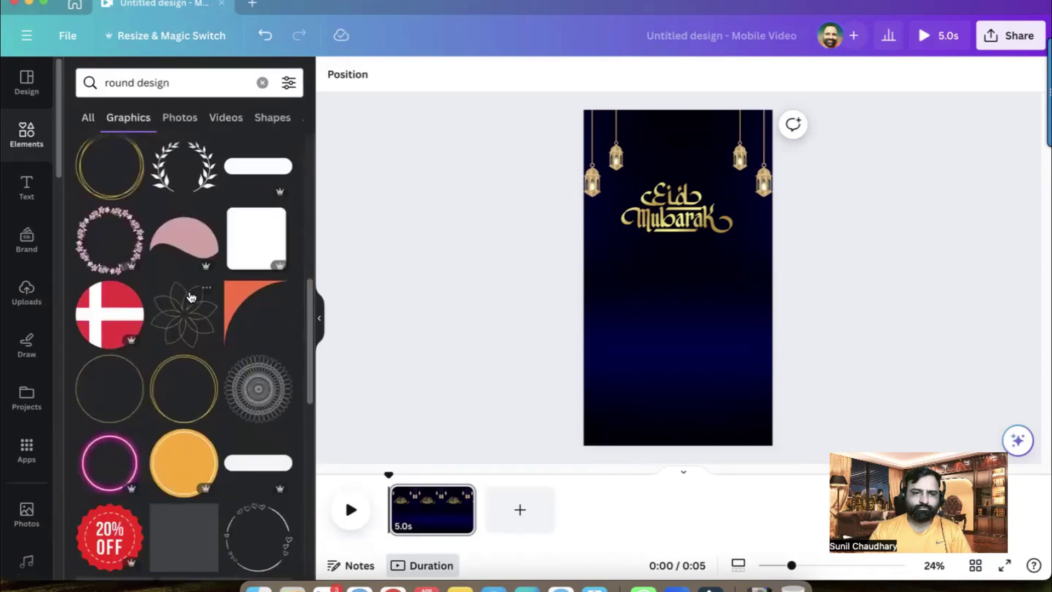
scroll(192, 296, up, 3)
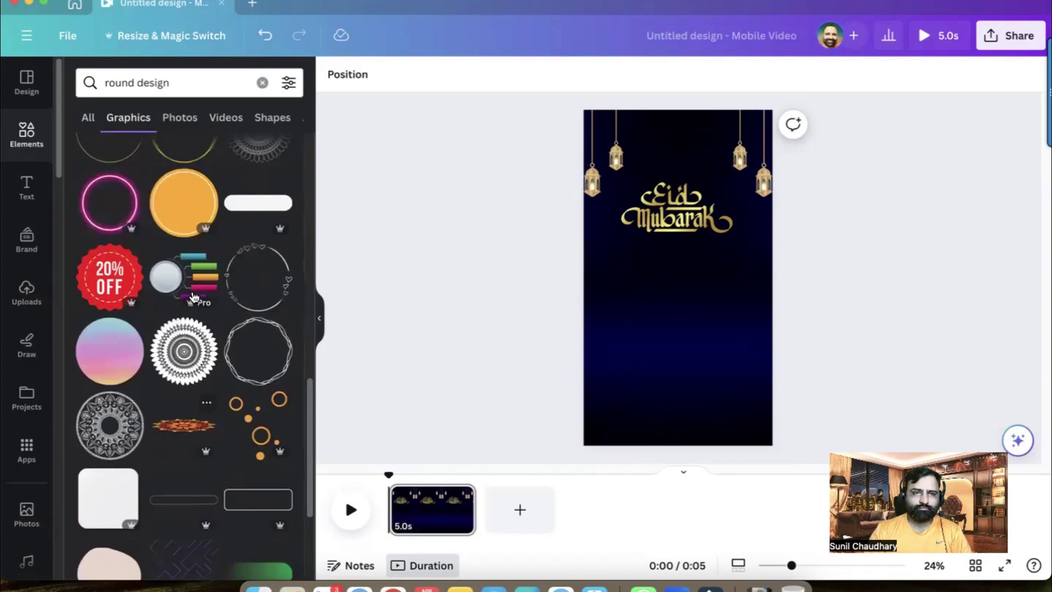
- Refine the graphics search to "round design gold" and add the gold line mandala to the page
click(182, 83)
text(gold)
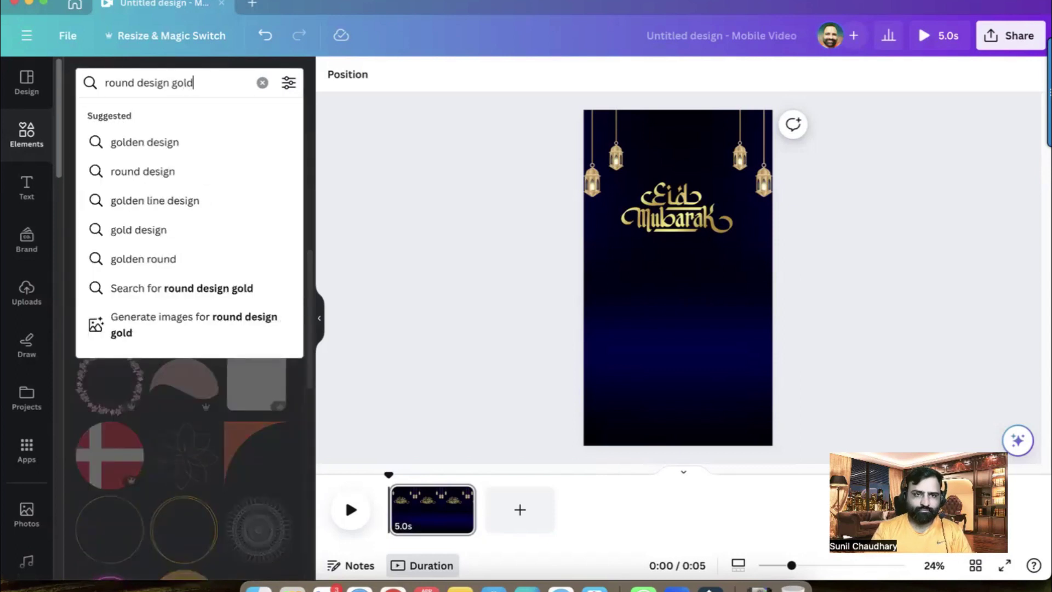
key(Return)
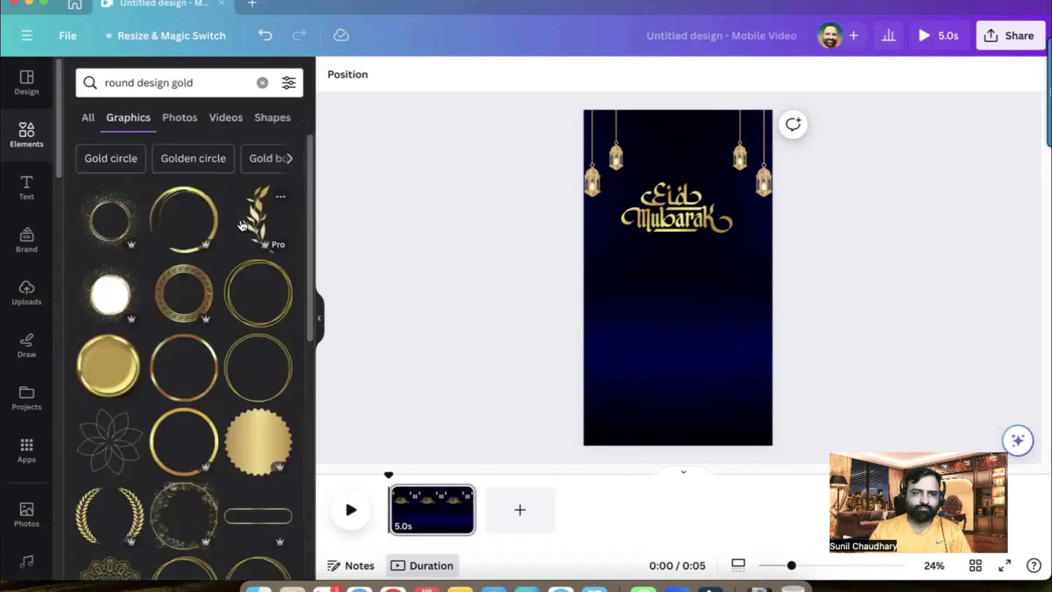
scroll(225, 418, down, 5)
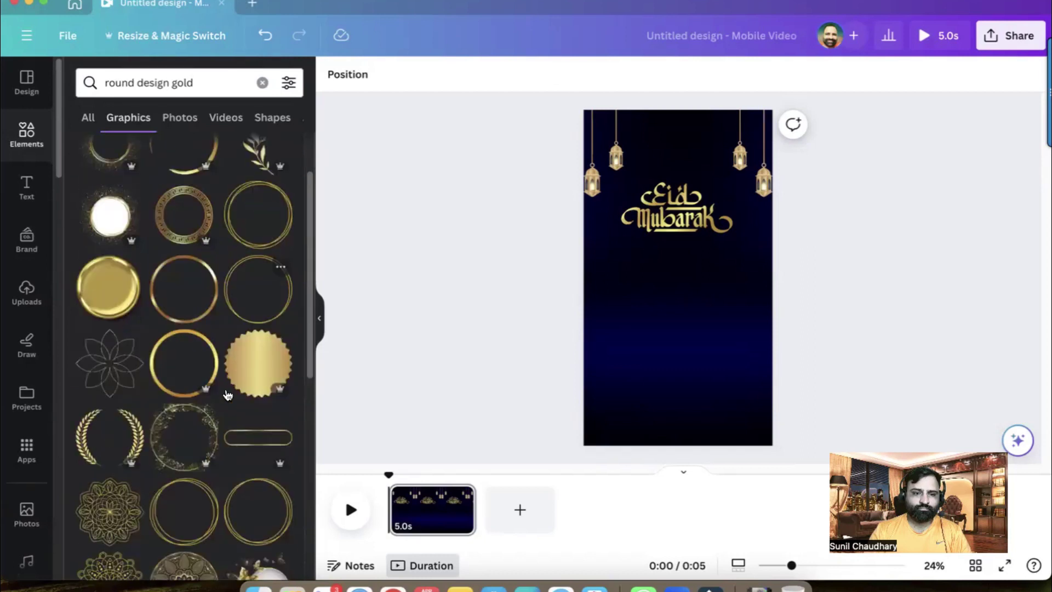
click(101, 310)
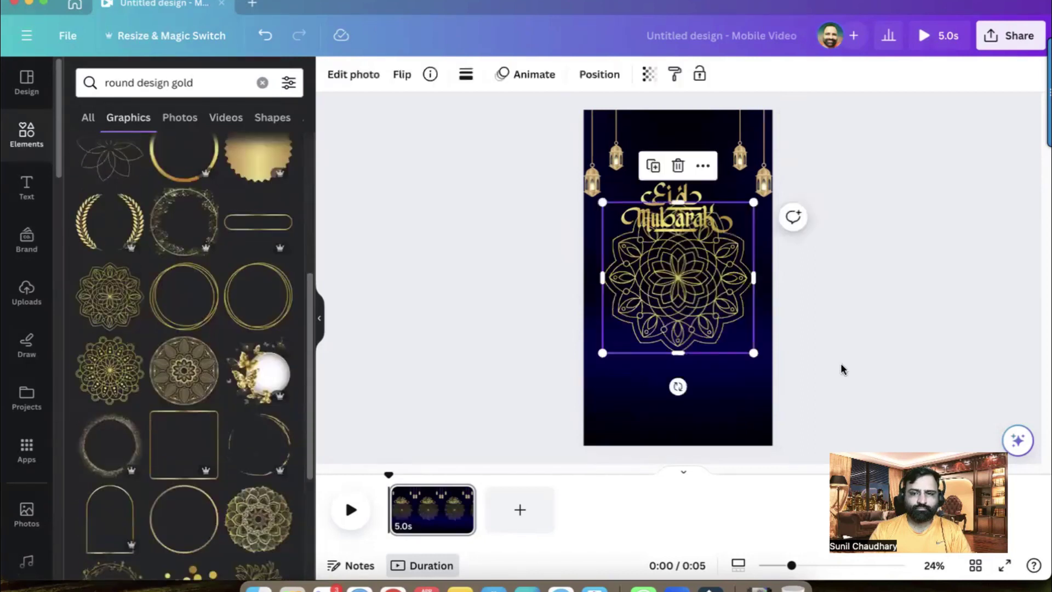
- Shrink the gold mandala and centre it on the page's upper edge between the lanterns, with its upper half off the page
drag(792, 568, 821, 566)
drag(859, 117, 672, 291)
scroll(614, 404, up, 3)
drag(588, 373, 652, 181)
scroll(737, 357, up, 3)
drag(658, 285, 681, 147)
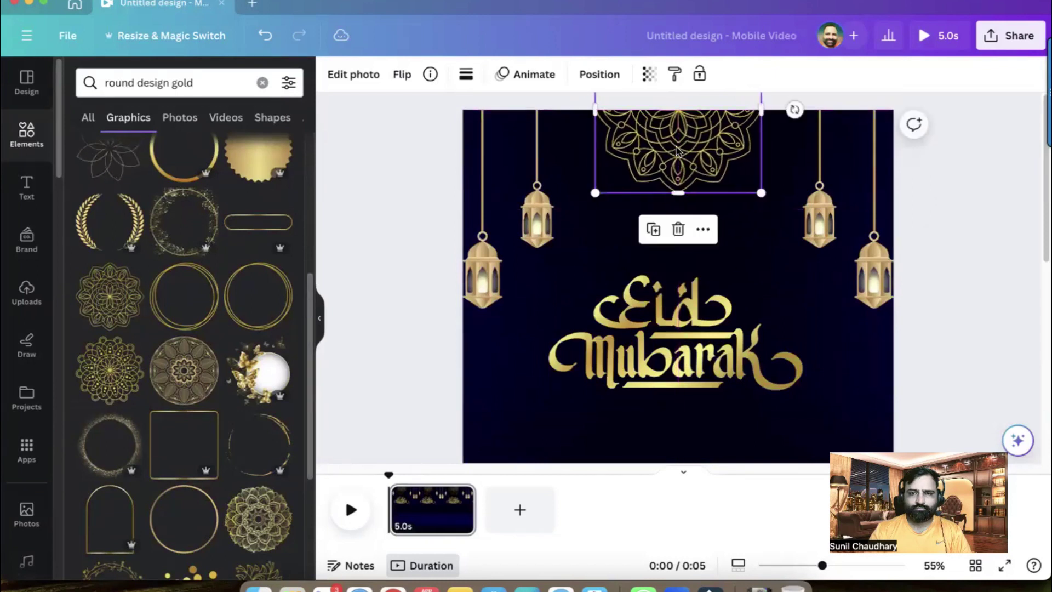
- Apply the Rotate motion effect to the gold mandala on the page's upper edge
click(524, 79)
scroll(266, 402, down, 5)
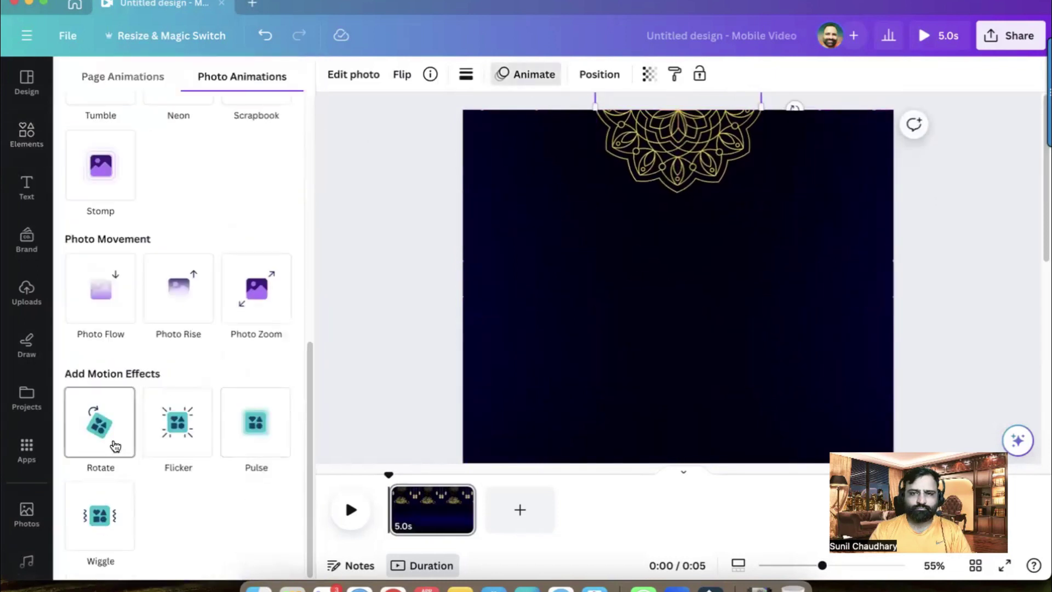
click(115, 446)
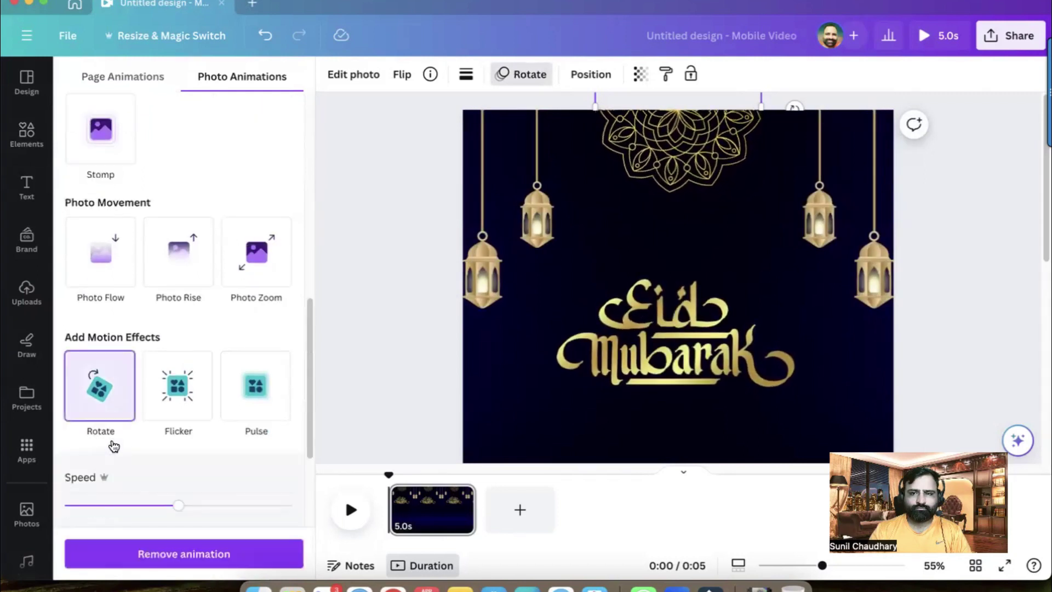
click(944, 295)
- Search the graphics elements for "Eid" and add the illustration of two hugging men to the page
scroll(945, 298, down, 5)
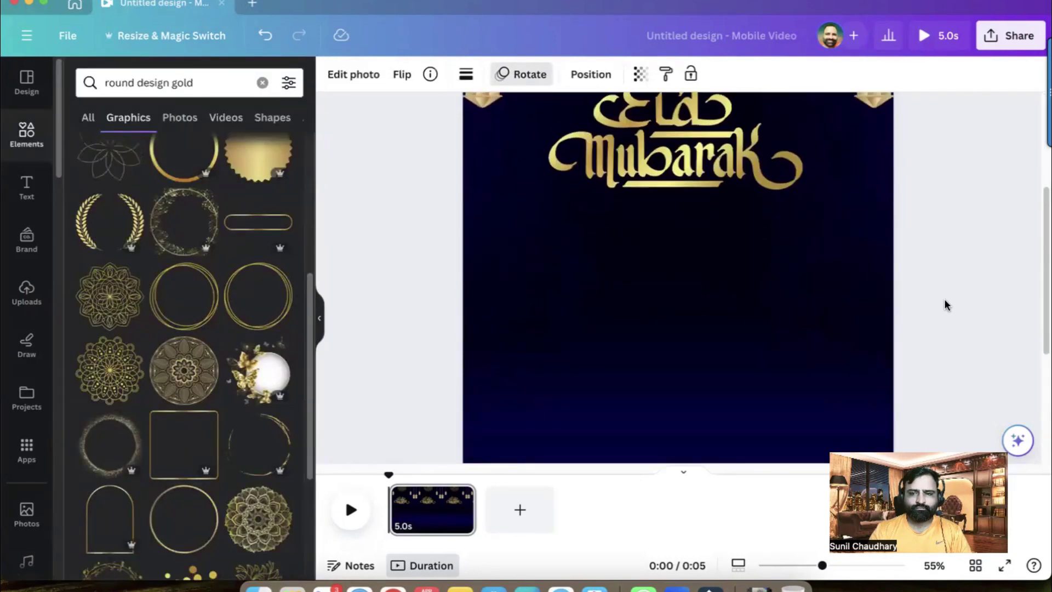
scroll(761, 304, down, 3)
scroll(765, 305, down, 2)
drag(822, 569, 807, 571)
click(848, 314)
scroll(862, 373, up, 5)
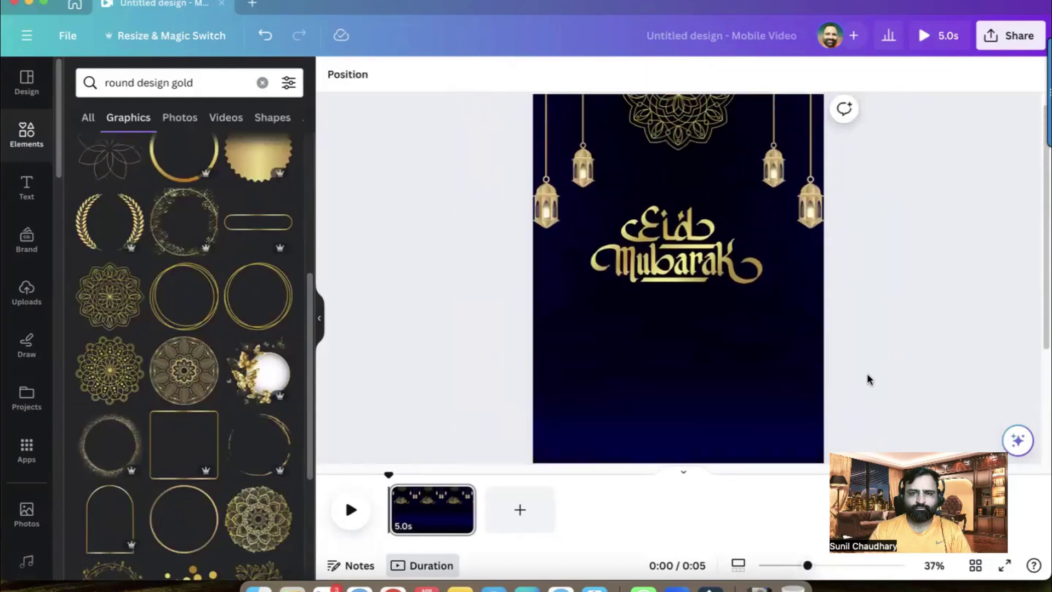
scroll(266, 392, down, 3)
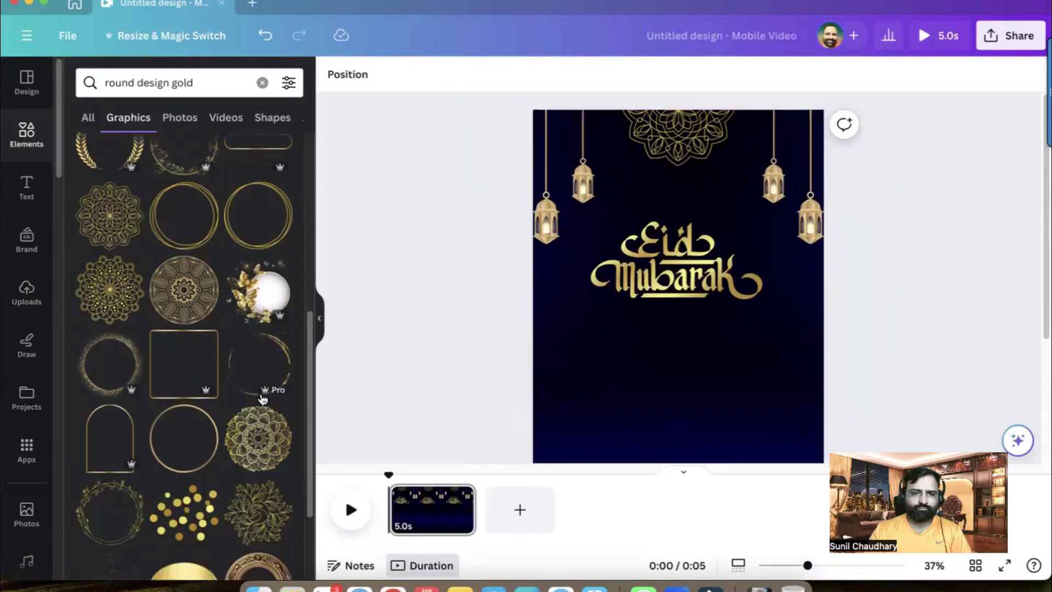
click(198, 82)
triple_click(197, 82)
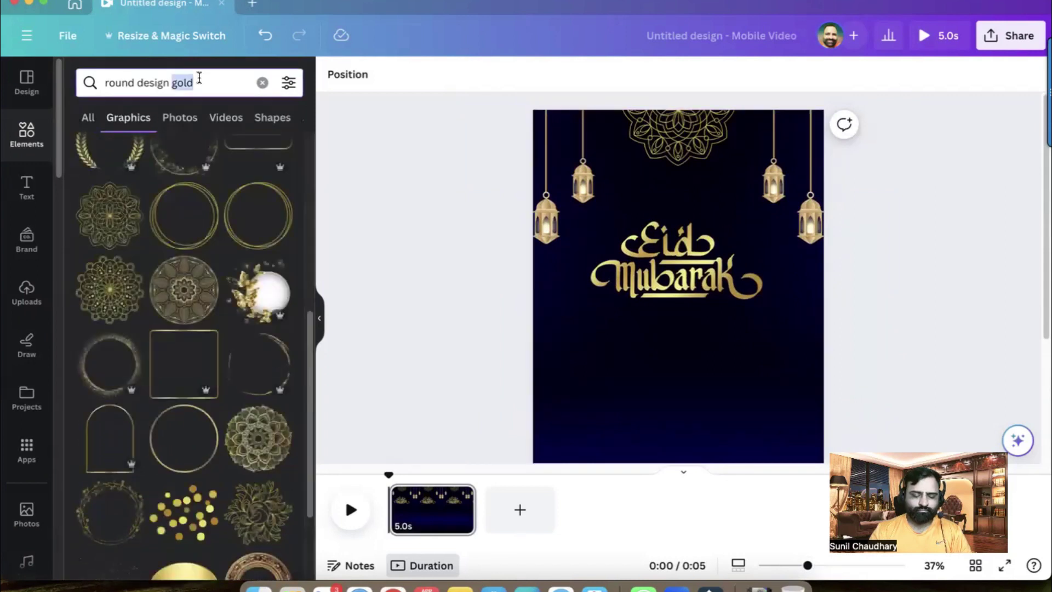
text(Eid)
key(Return)
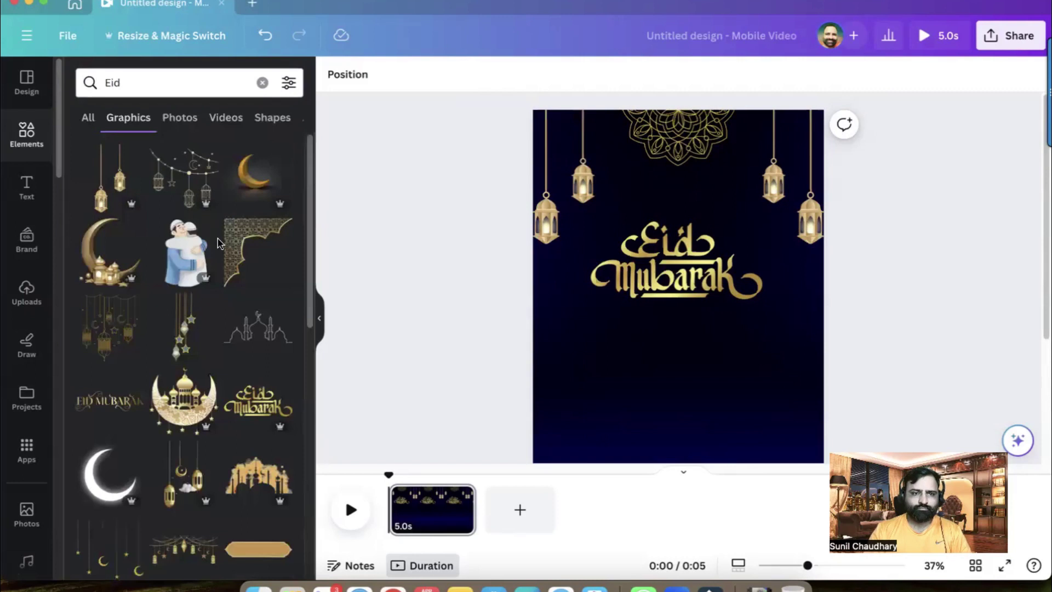
click(186, 257)
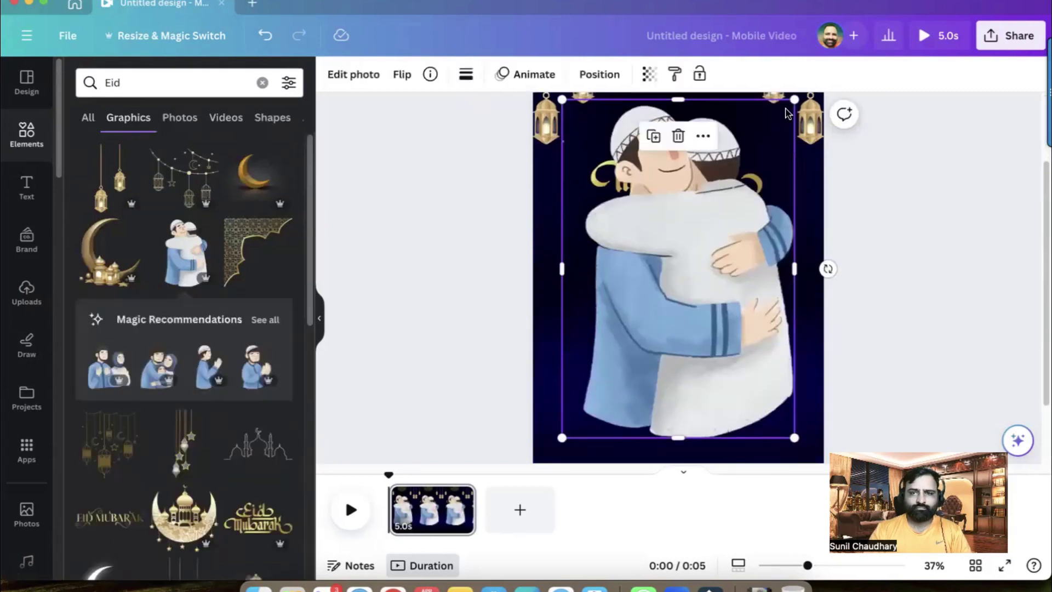
- Shrink the hugging men illustration to about half the page width and centre it below the Eid Mubarak lettering
drag(791, 98, 682, 235)
scroll(721, 296, down, 2)
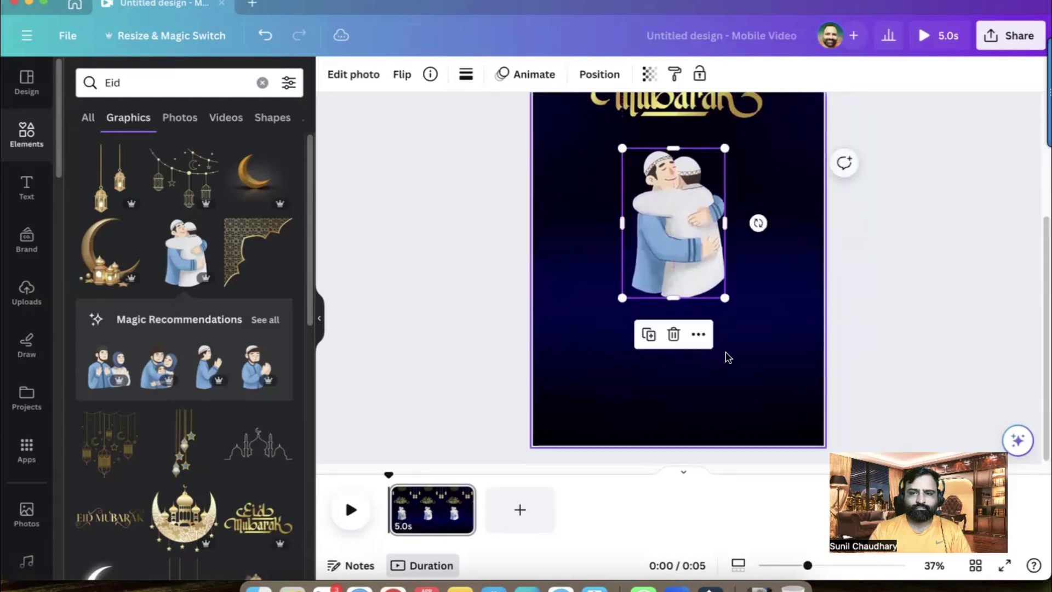
drag(725, 298, 767, 359)
drag(693, 274, 677, 279)
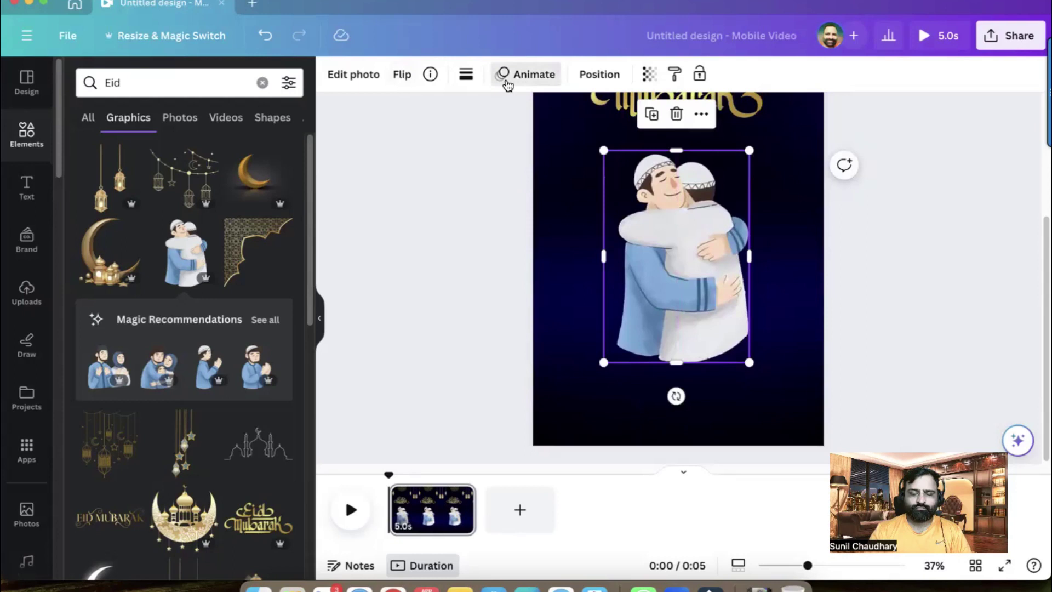
- Apply the Flicker and Wiggle motion effects to the hugging men illustration and preview the video full screen
click(507, 74)
scroll(230, 508, down, 10)
mouse_move(197, 422)
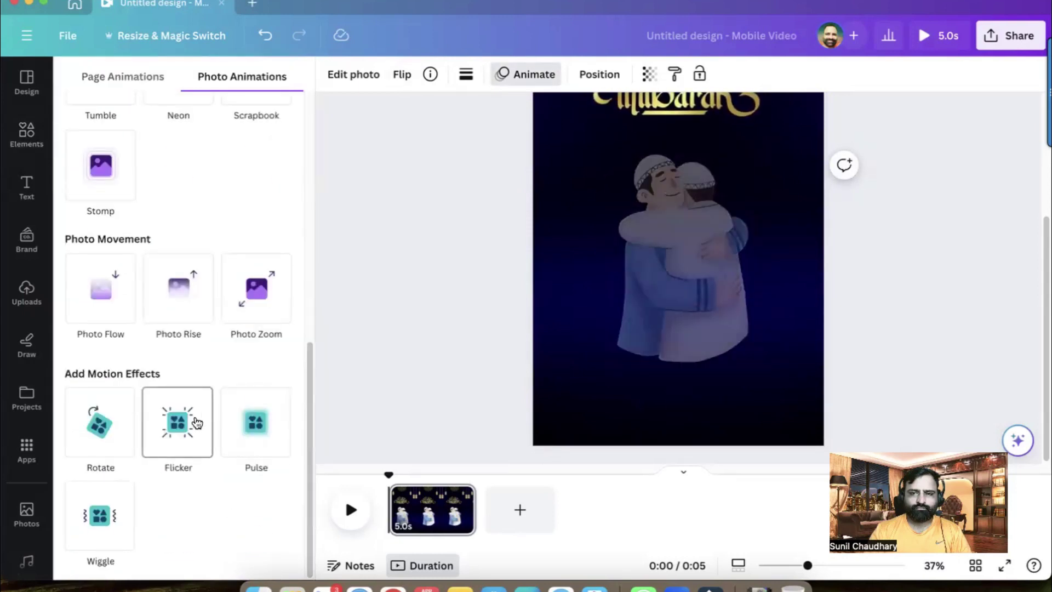
click(197, 422)
scroll(136, 439, down, 3)
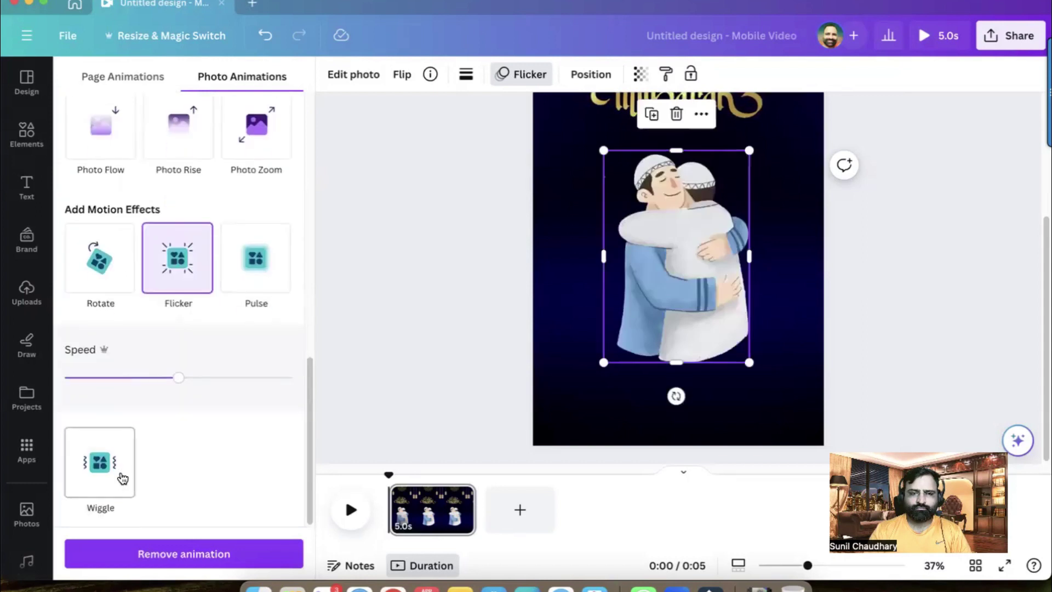
click(131, 475)
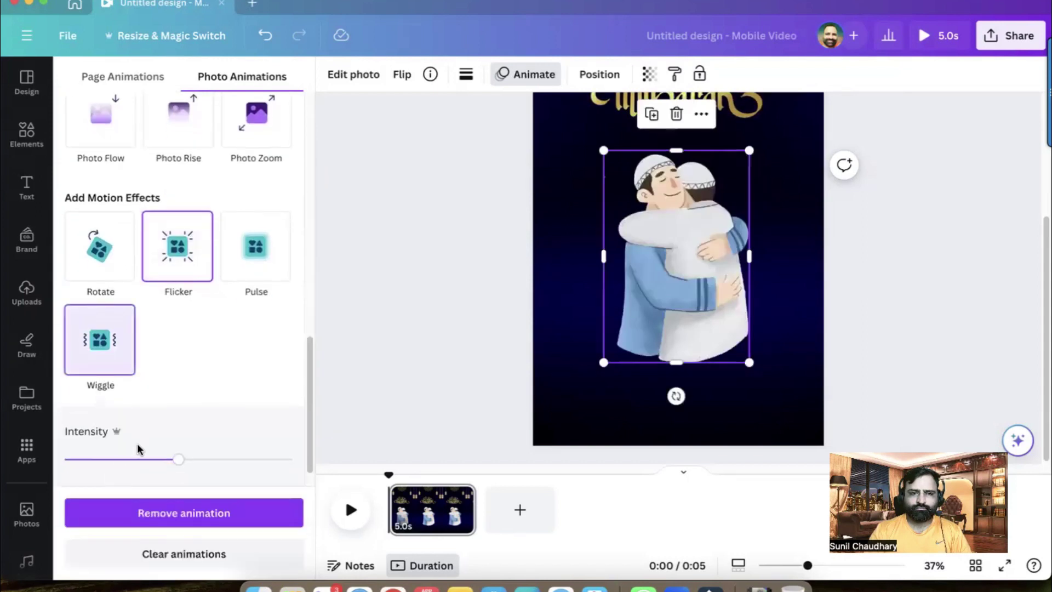
click(184, 511)
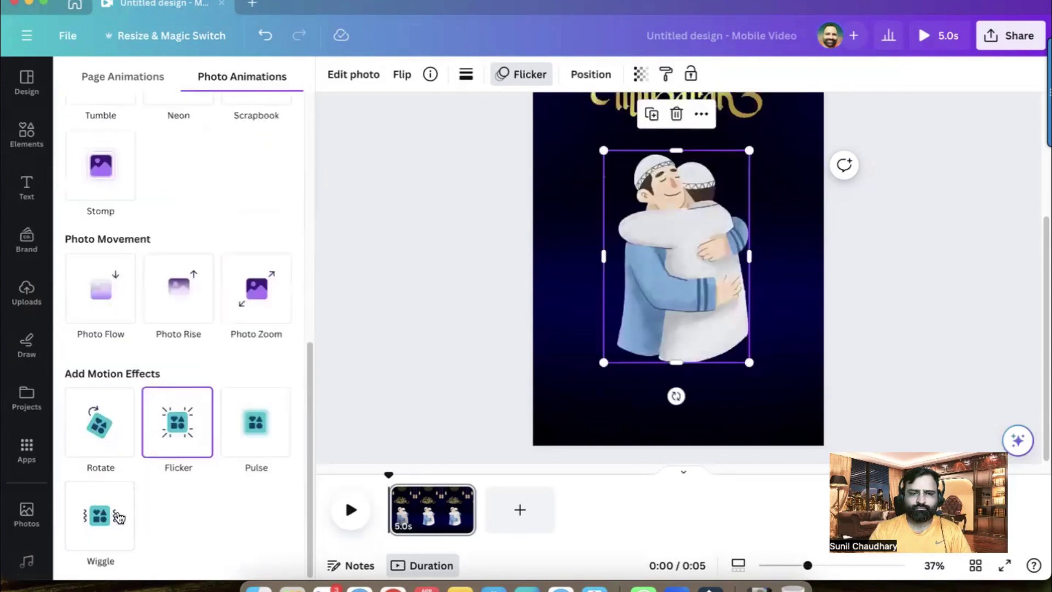
click(106, 517)
click(719, 422)
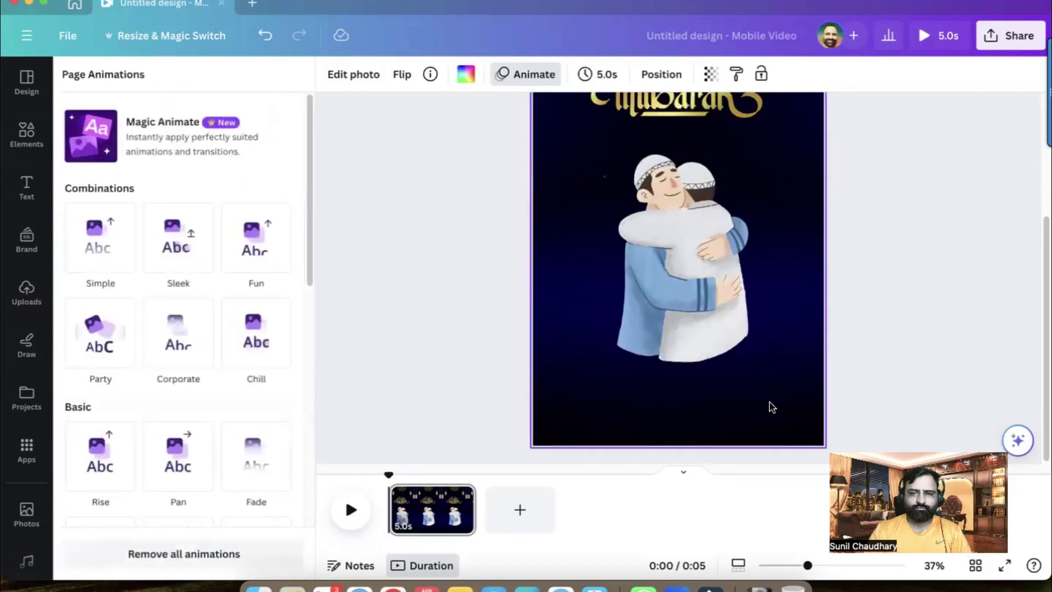
click(927, 36)
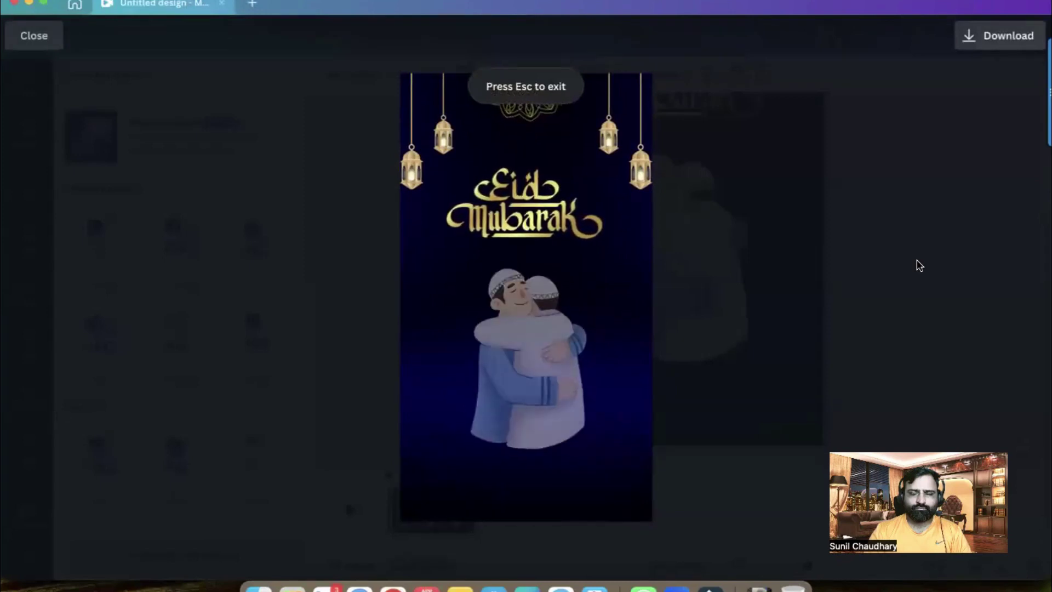
key(Escape)
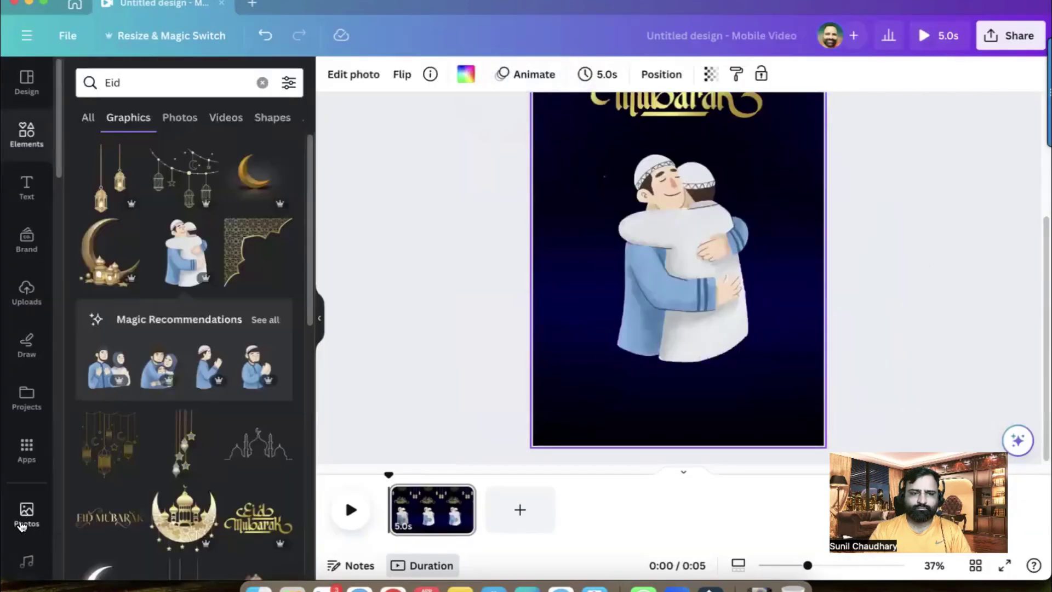
- Search the audio library for "eid" and look through the tracks
scroll(24, 515, down, 2)
click(26, 507)
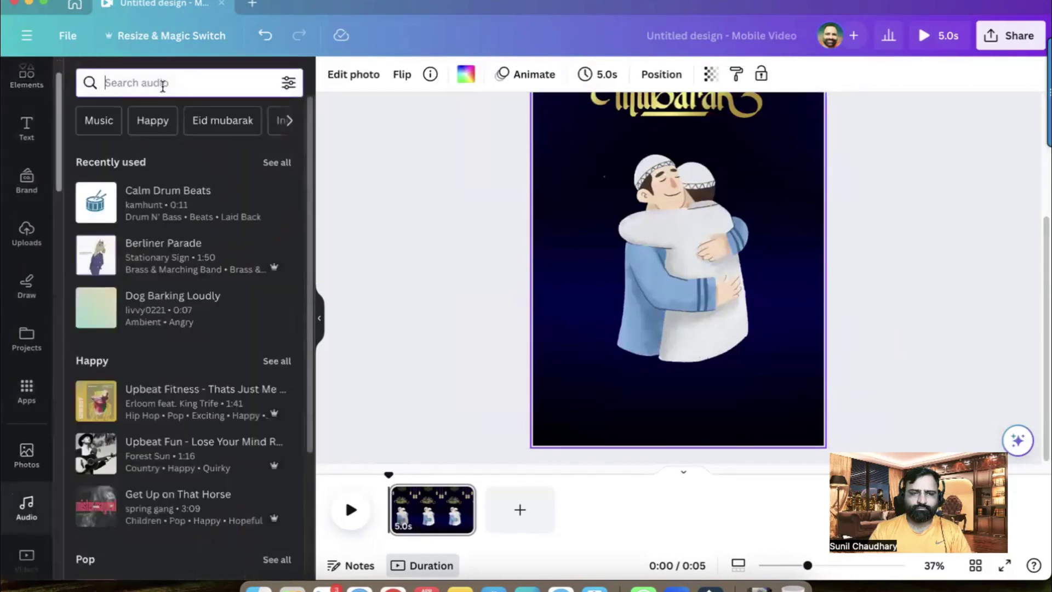
text(eid)
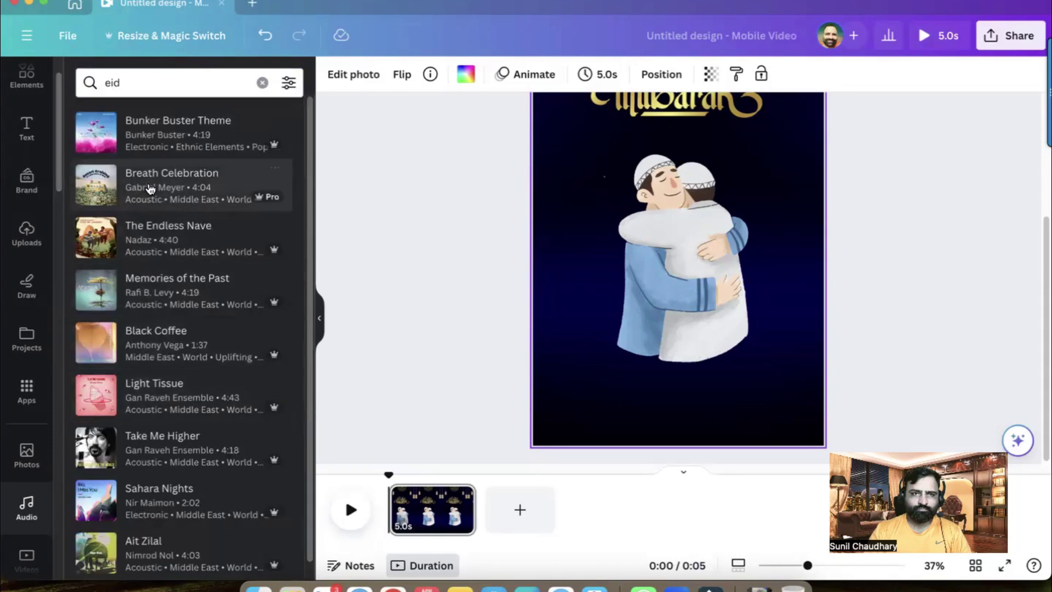
- Search the audio library for "arabic" and add the track "Approaching the Middle East" to the video
double_click(166, 77)
text(arabi)
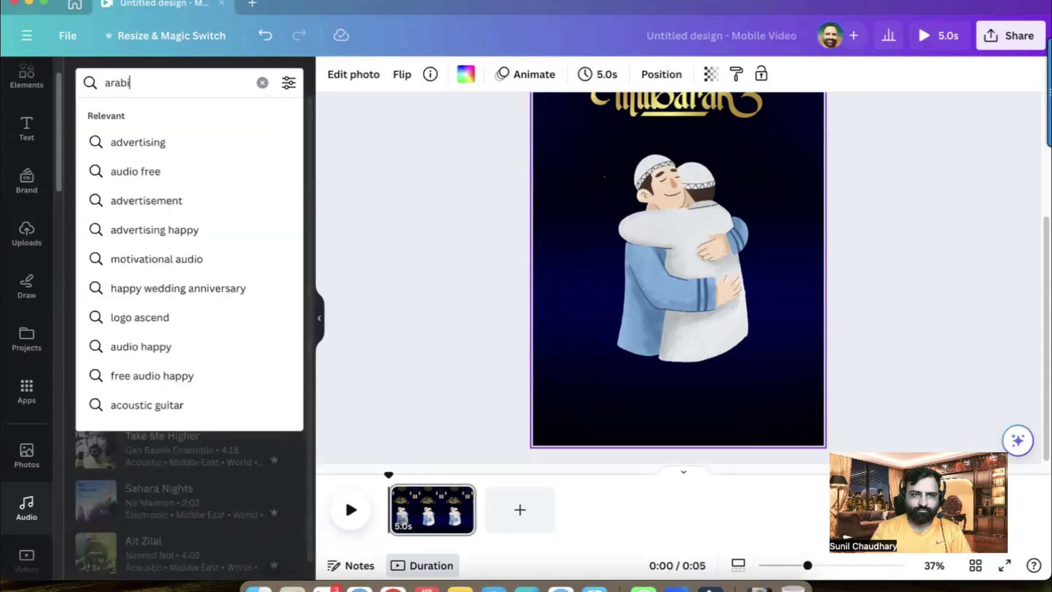
text(c)
key(Return)
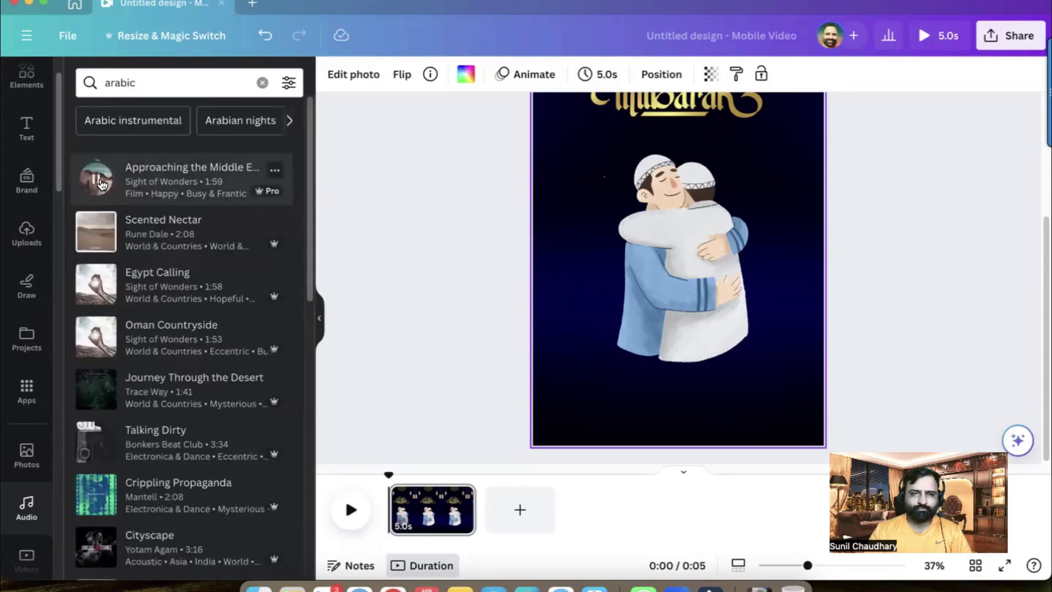
click(153, 182)
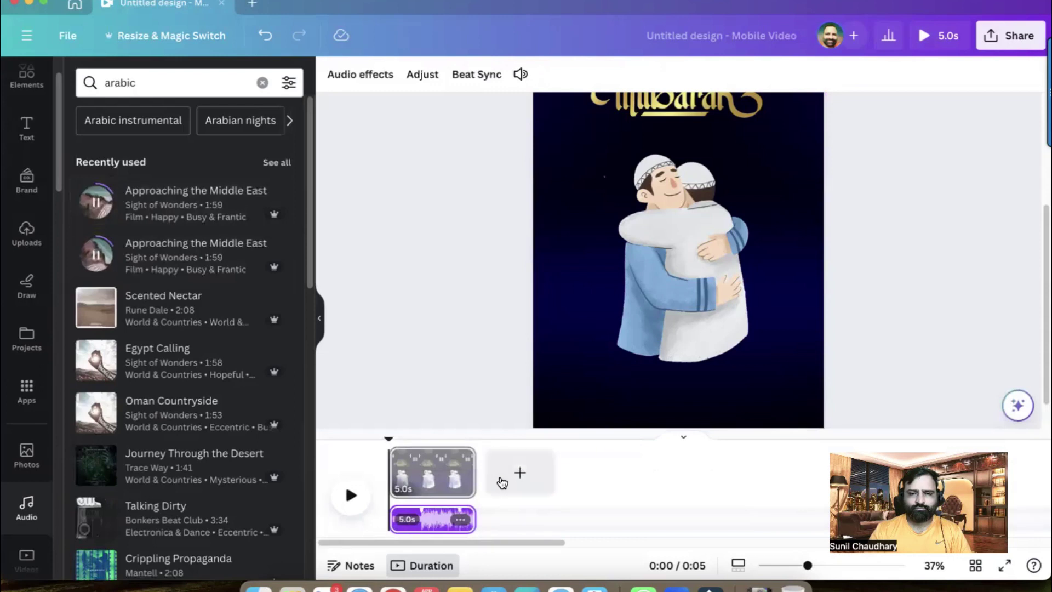
- Set the page's timing to 10 seconds
click(583, 267)
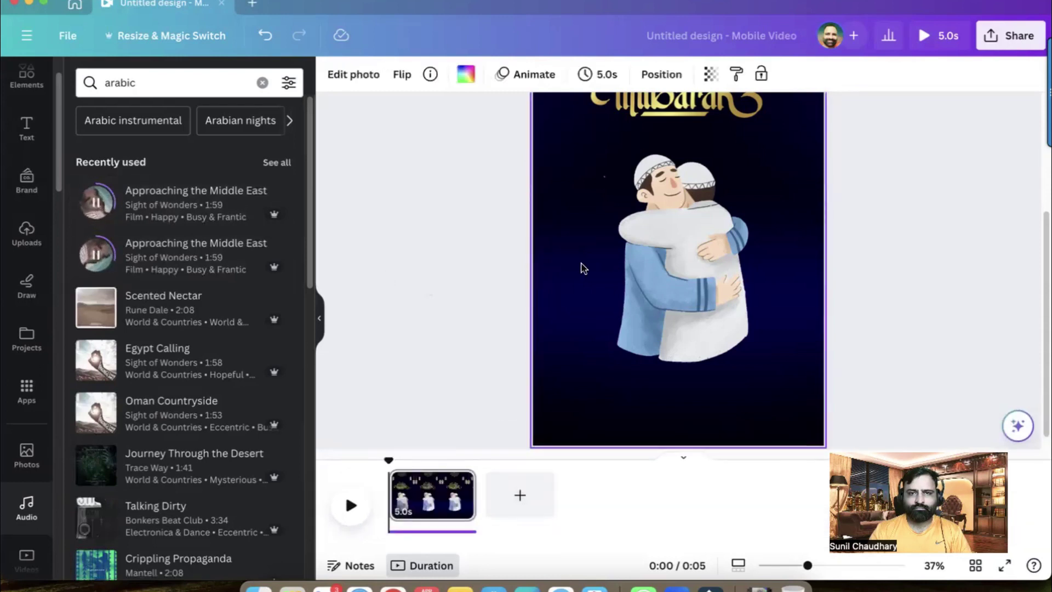
click(597, 74)
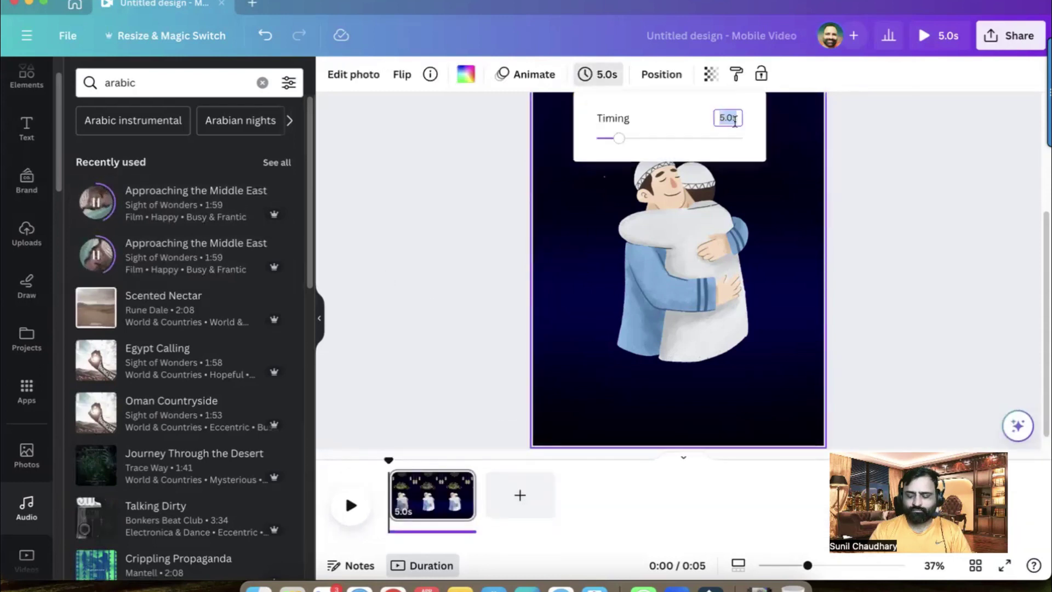
text(10)
key(Return)
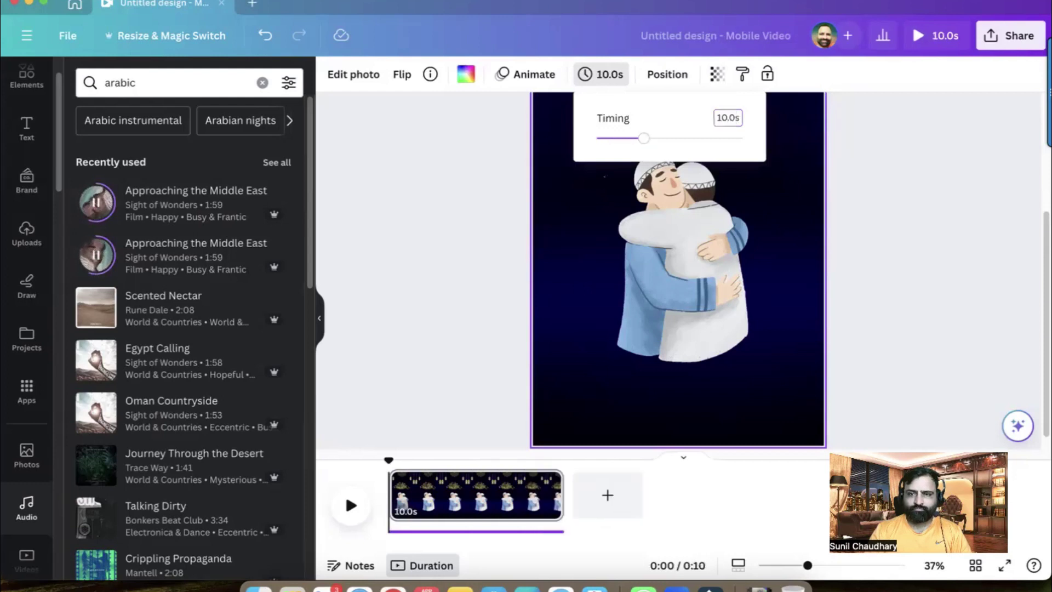
key(Escape)
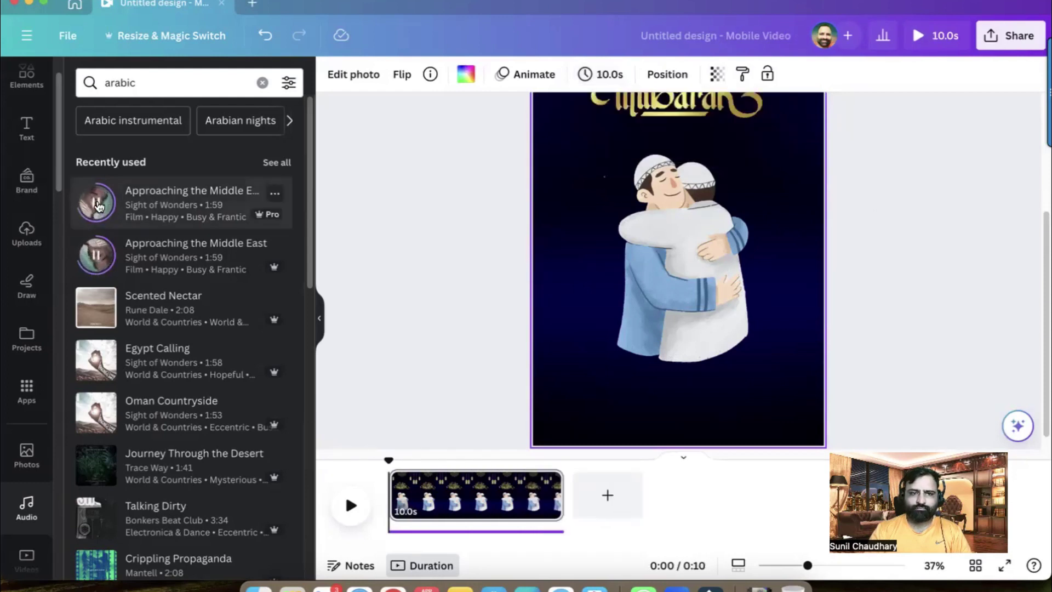
- Preview the video full screen to check the music and animations, and return to the page
click(918, 37)
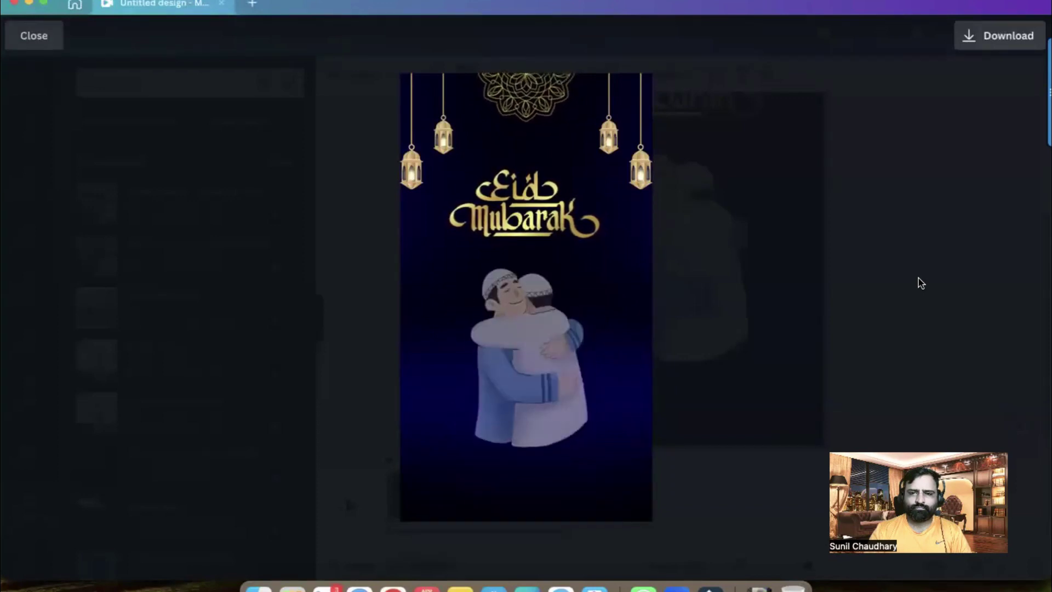
key(Escape)
click(559, 253)
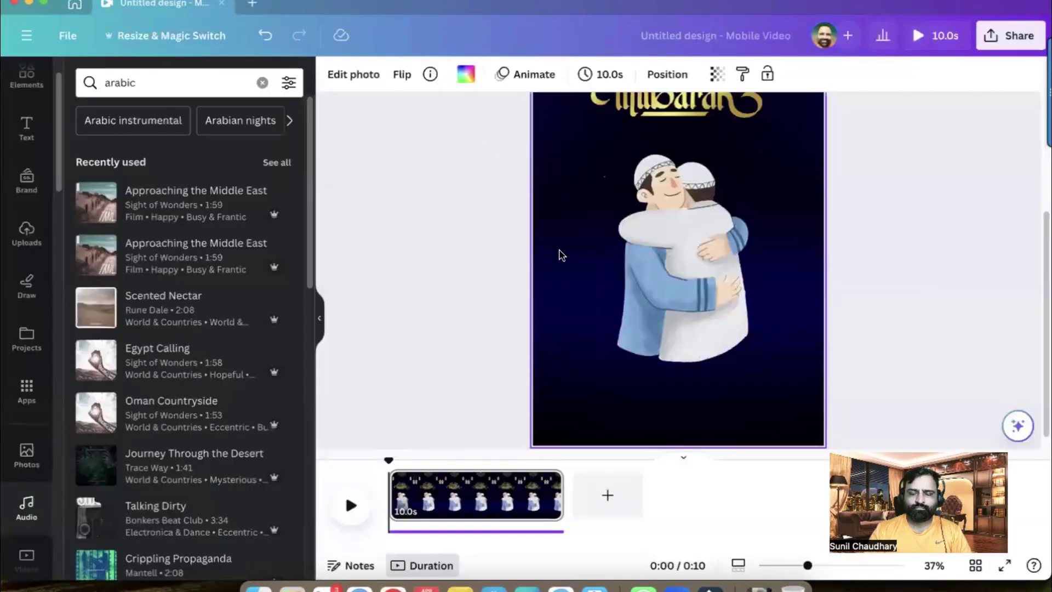
- Search the photos for "mosque" and add the photo of a mosque courtyard seen through an arch
click(33, 449)
triple_click(183, 81)
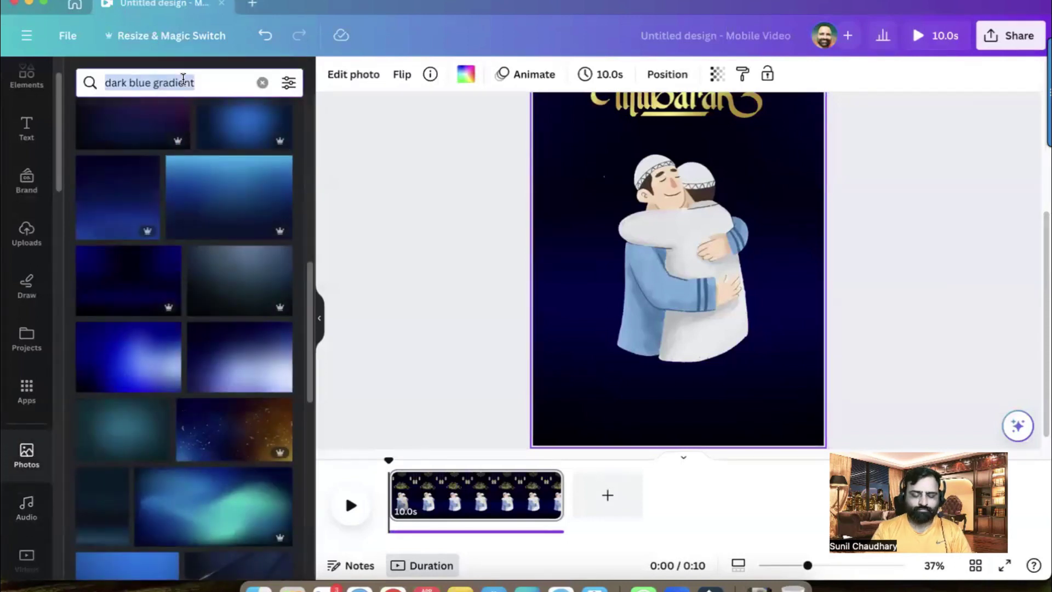
text(mosque)
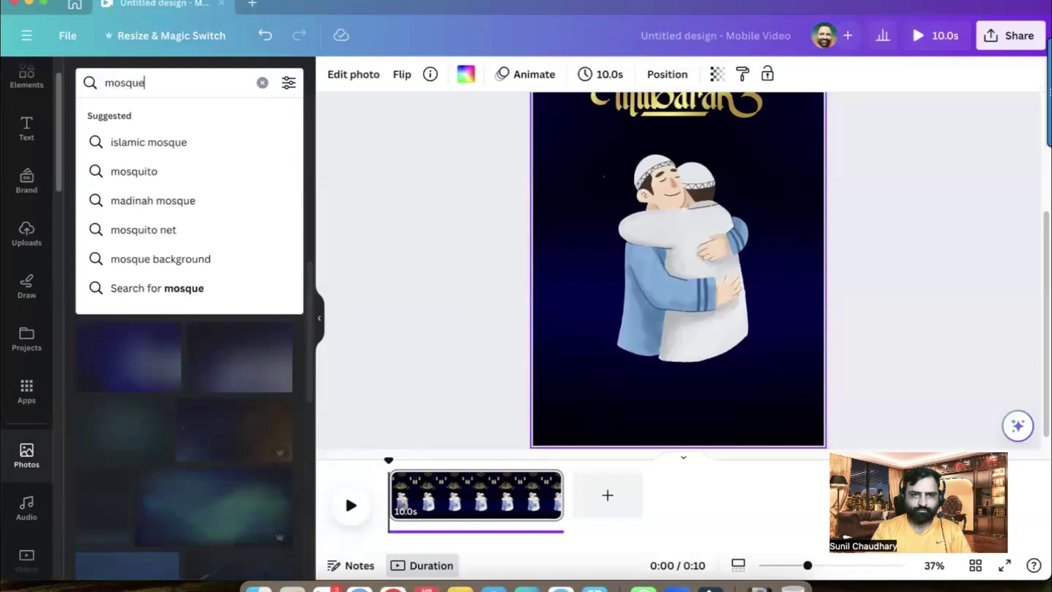
key(Return)
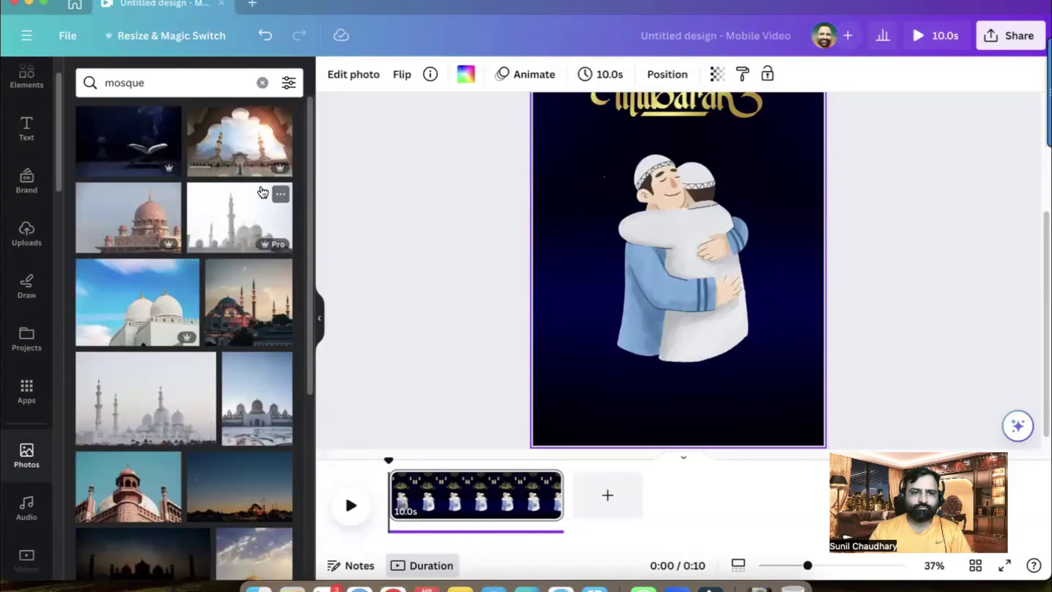
drag(253, 142, 684, 193)
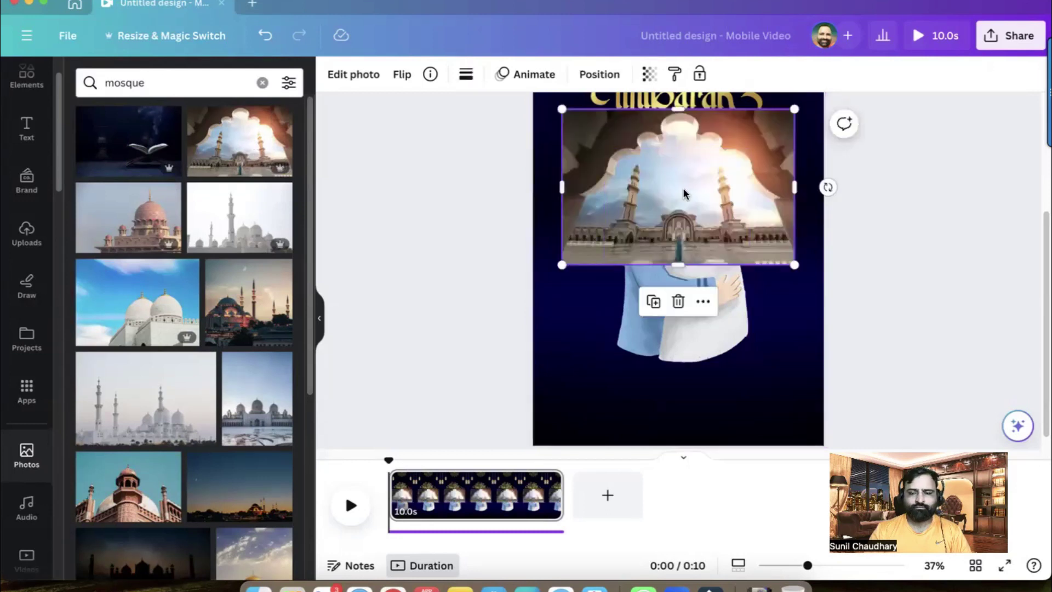
- Move the mosque photo to the page's upper edge and enlarge it to the full page width of 1080 px
scroll(719, 355, up, 4)
drag(719, 355, 699, 155)
drag(762, 267, 816, 315)
scroll(880, 296, down, 3)
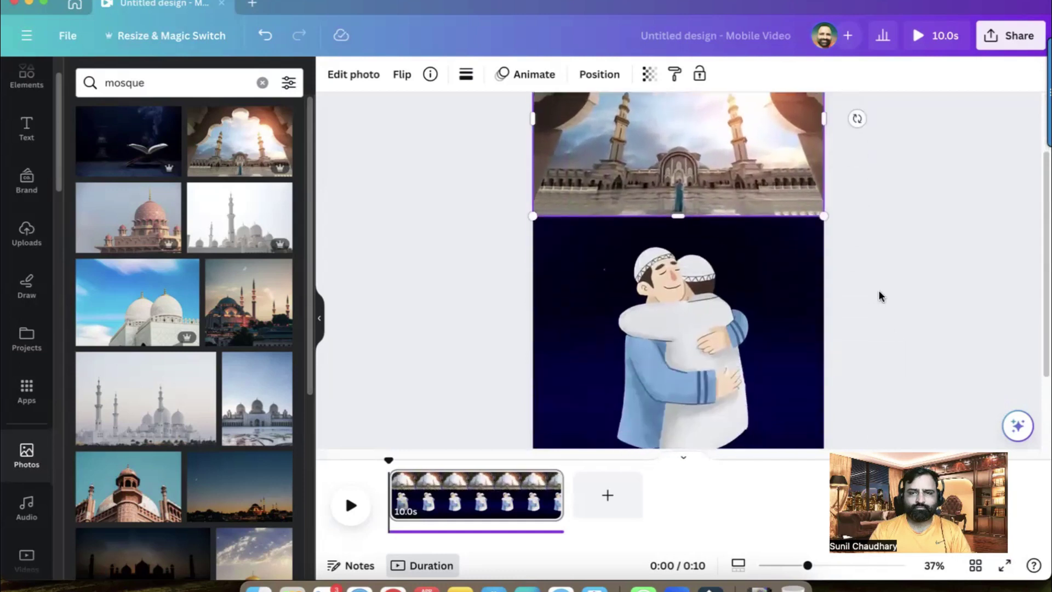
- Extend the mosque photo downward to about 1629 px tall and send it behind the lettering, lanterns and illustration
scroll(880, 297, down, 2)
drag(696, 153, 685, 352)
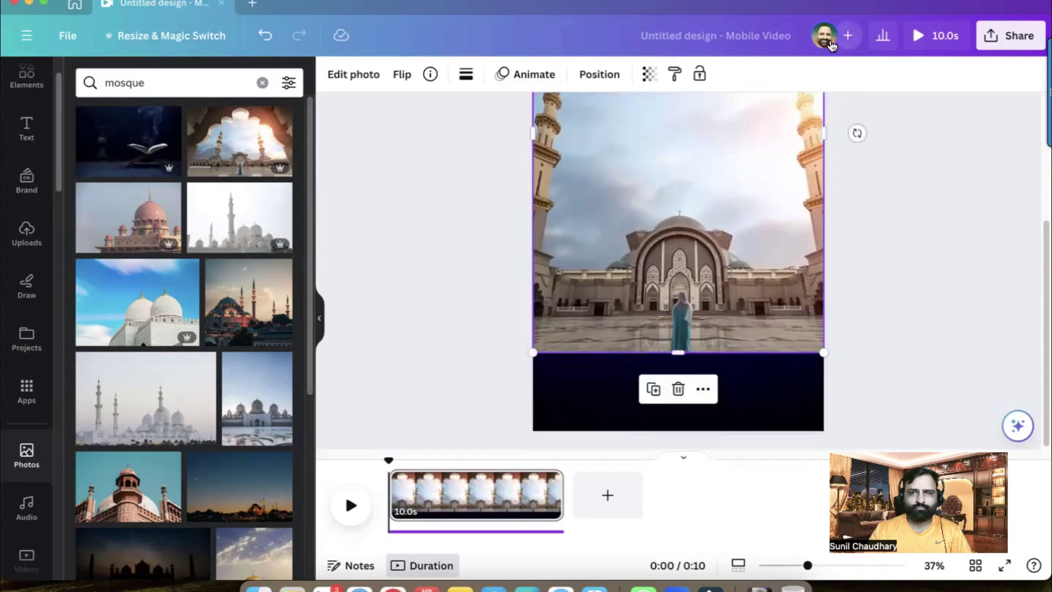
click(597, 77)
click(225, 113)
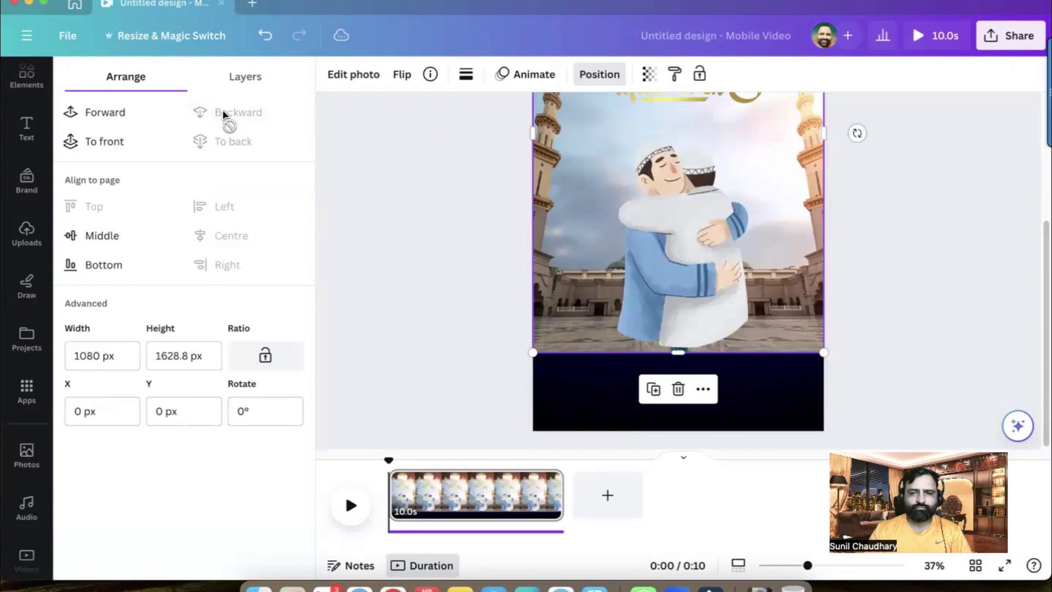
- Add a rectangle shape and stretch it from the page's upper edge to cover the full 1080 × 1920 px page
click(948, 280)
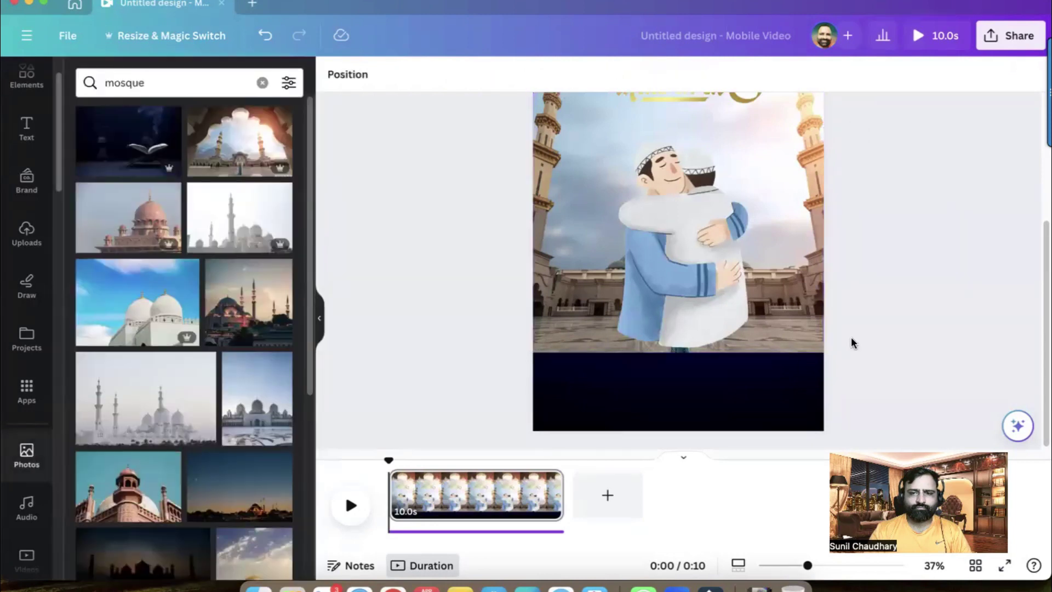
key(r)
click(942, 345)
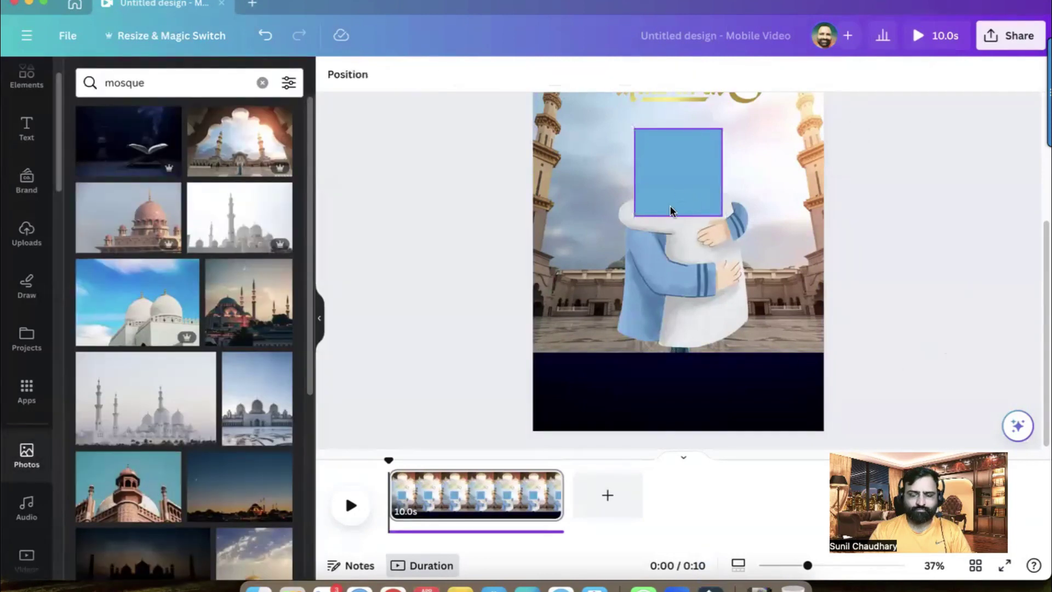
scroll(689, 385, up, 4)
drag(653, 329, 822, 155)
scroll(725, 199, down, 1)
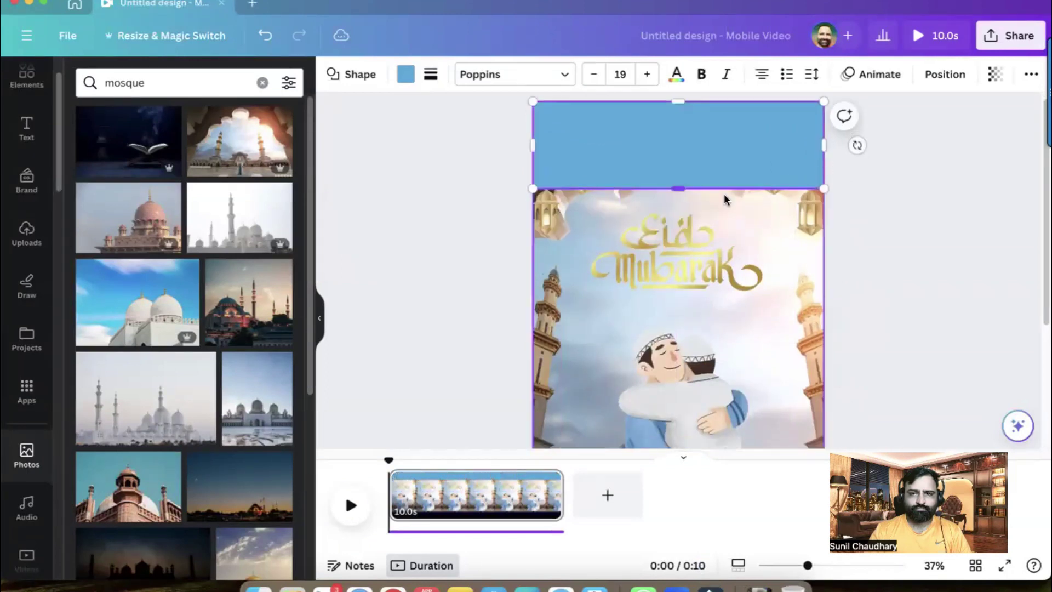
drag(677, 176, 704, 430)
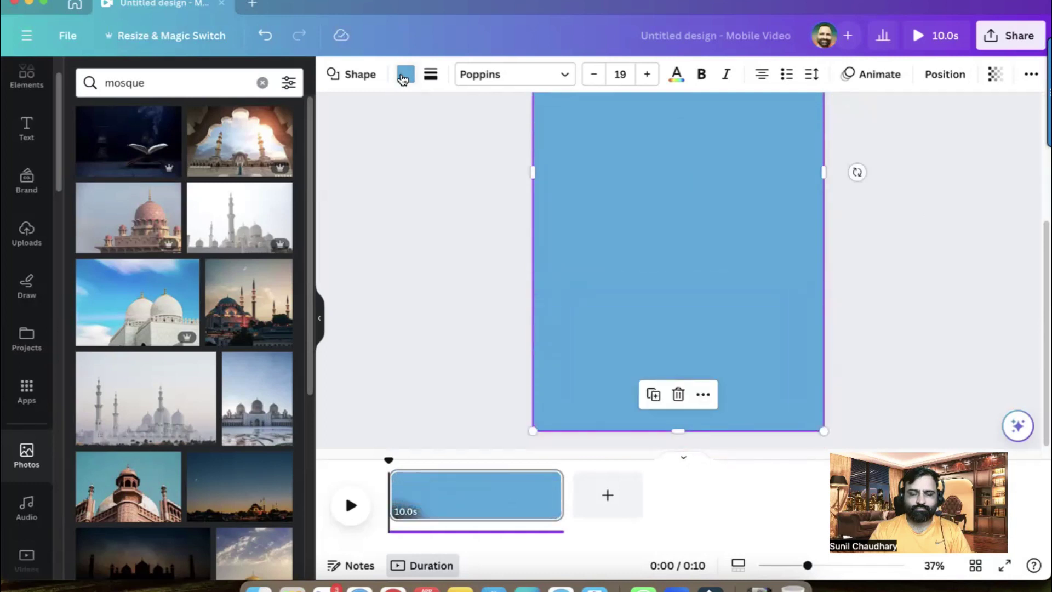
- Fill the rectangle with the black-to-blue default gradient and set its transparency to about 72
click(404, 75)
click(161, 432)
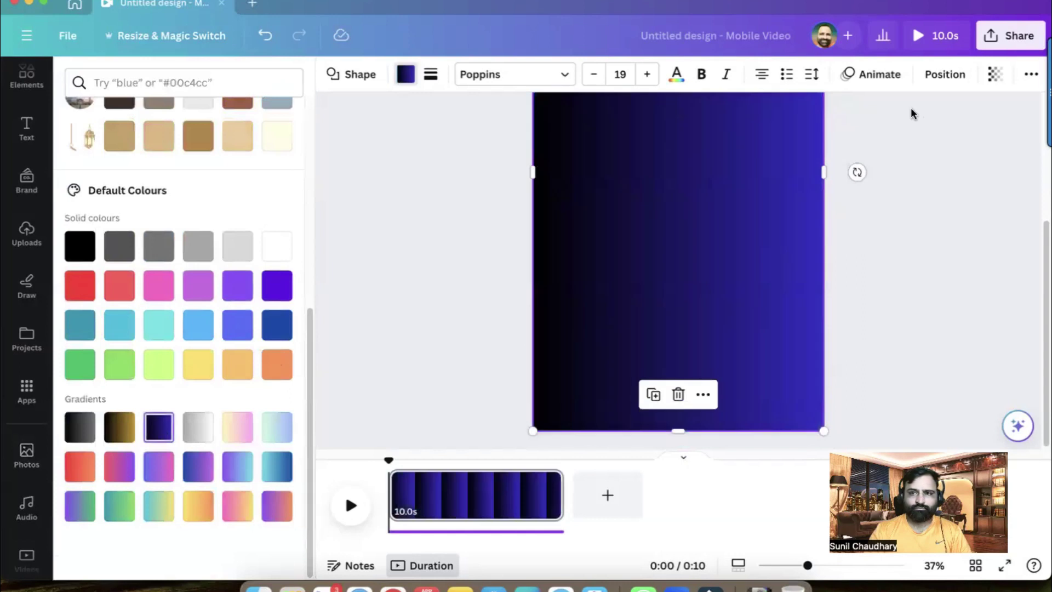
click(992, 80)
drag(991, 137, 963, 149)
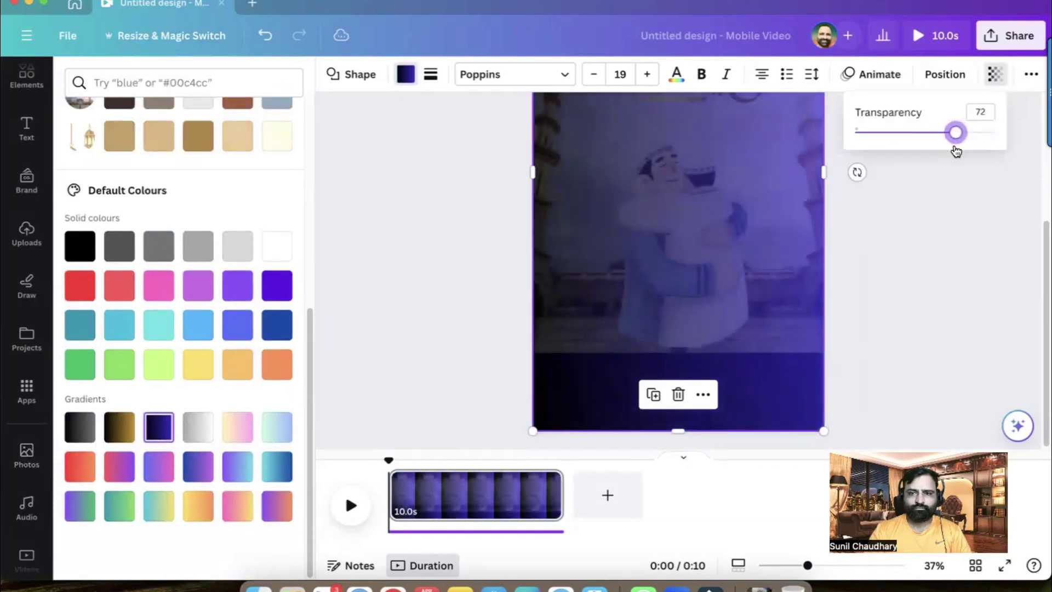
- Reorder the gradient rectangle so it sits just above the mosque photo and behind the lettering, lanterns and hugging men
click(933, 82)
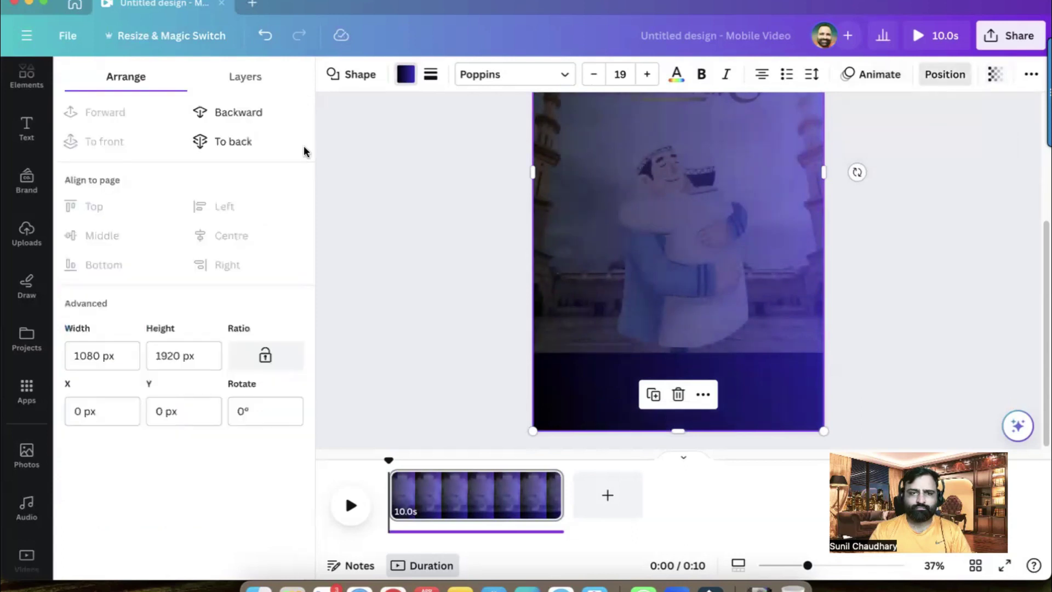
click(236, 116)
click(237, 117)
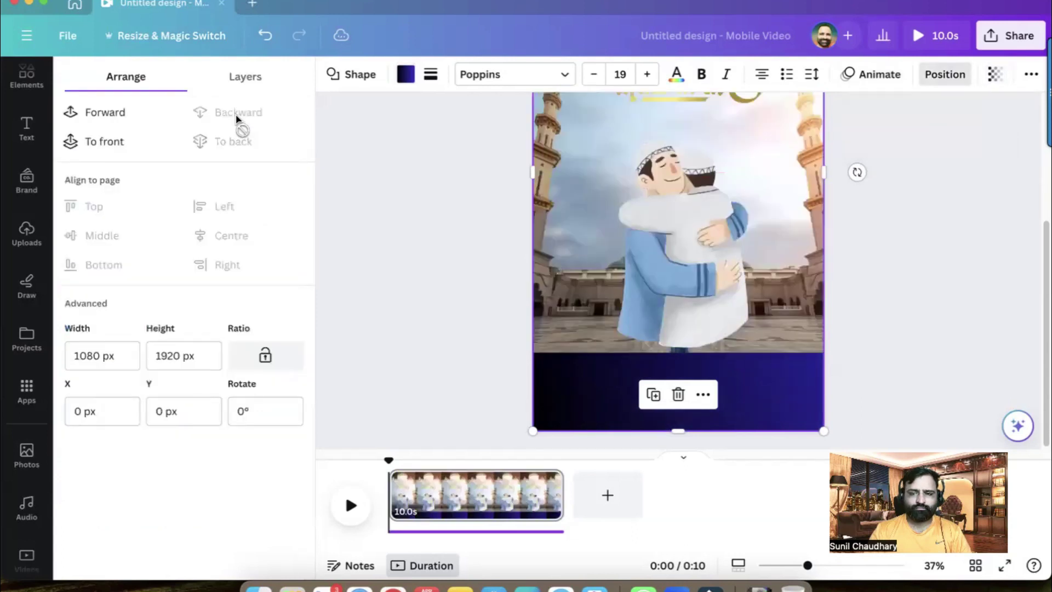
click(124, 117)
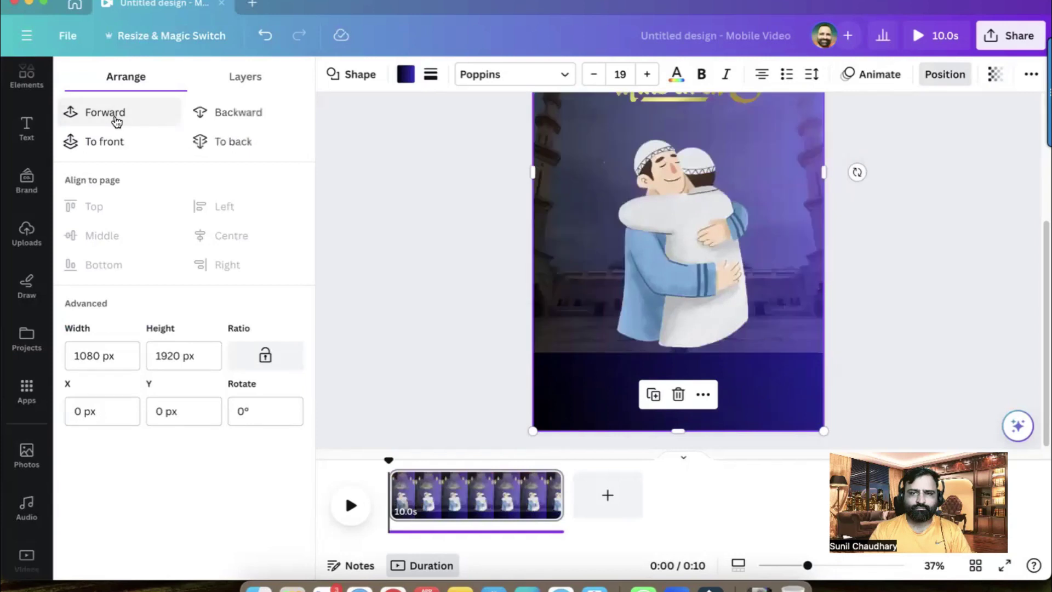
click(940, 231)
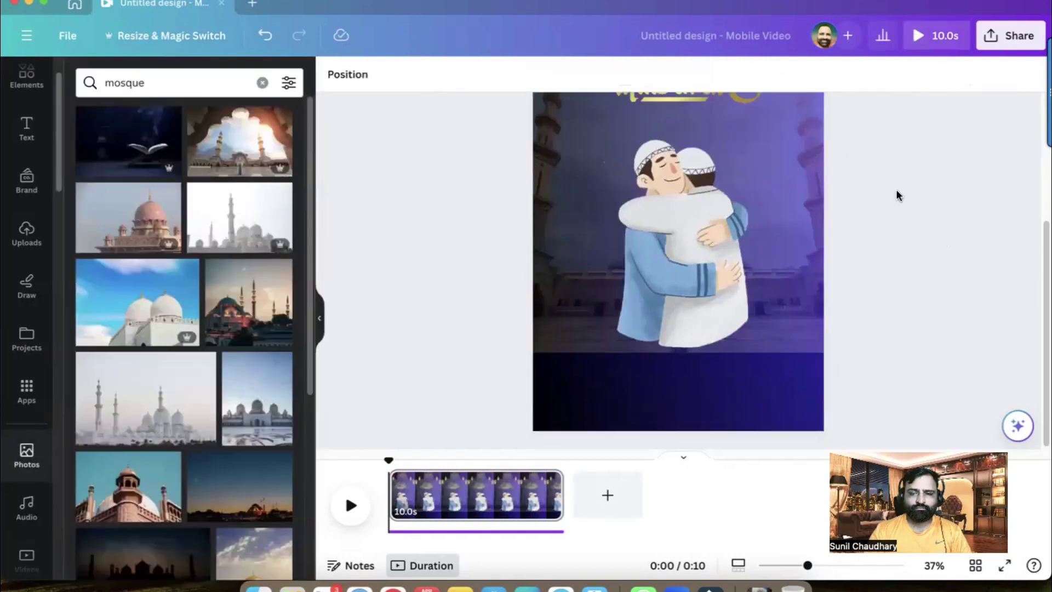
- Preview the video full screen to check the gradient overlay with the animations
key(super+alt+p)
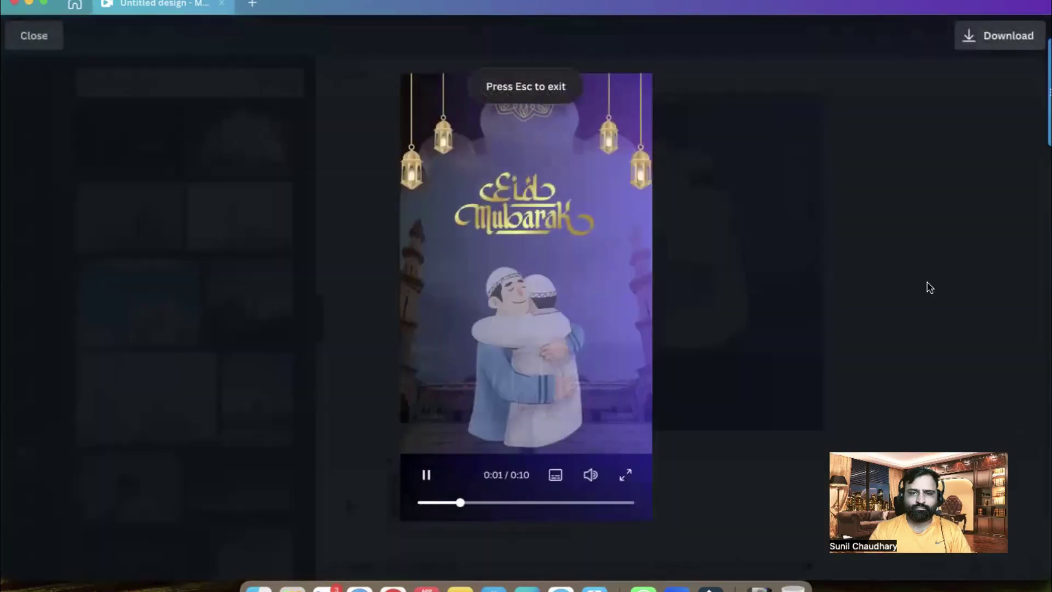